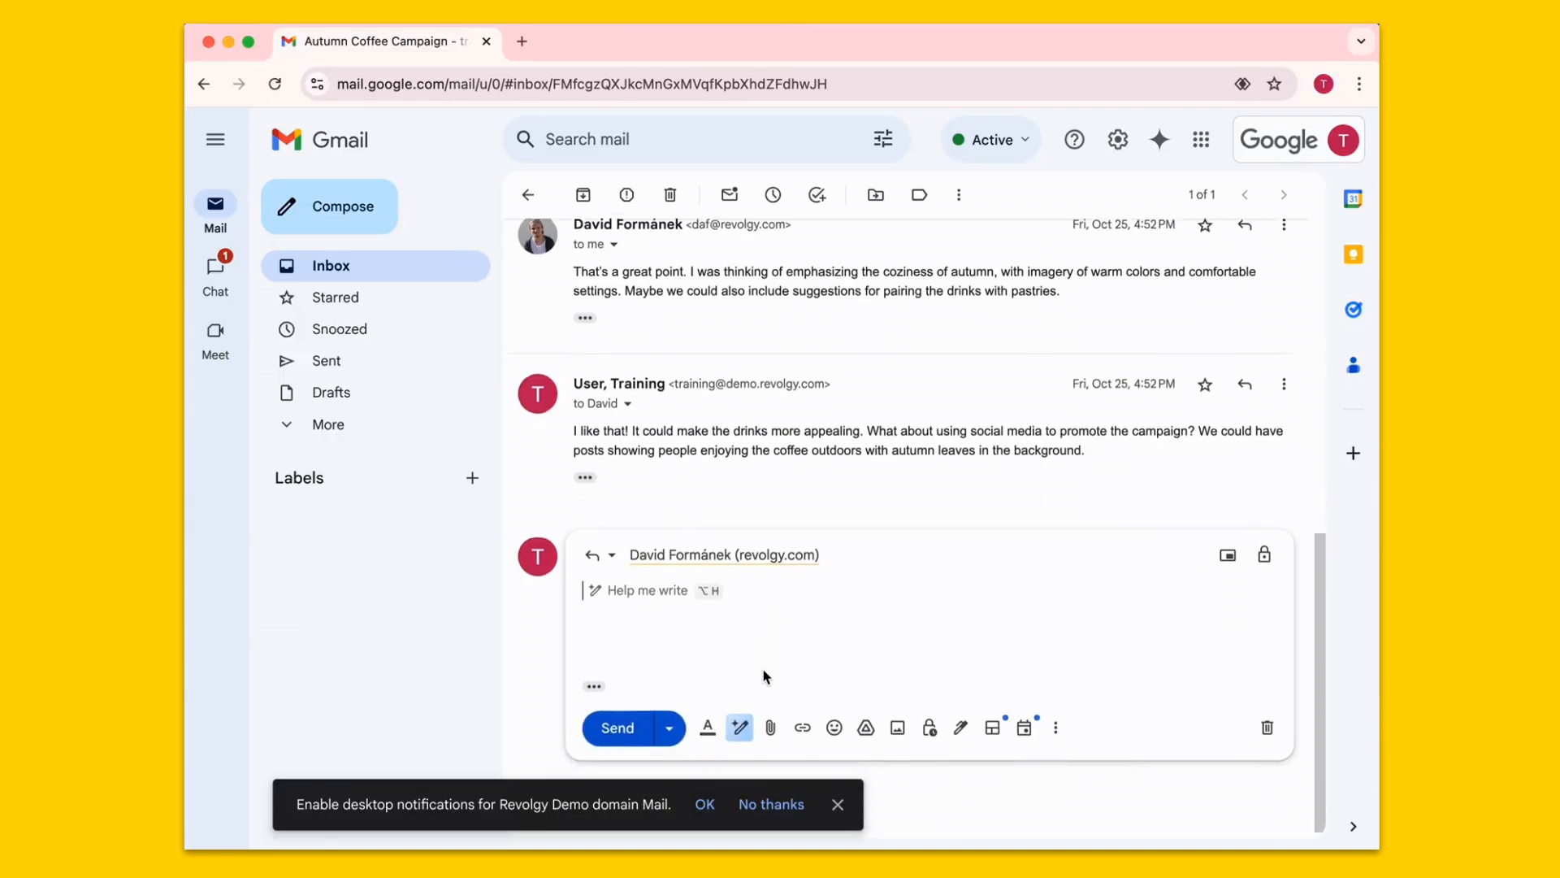
Generate a reply draft with Help me write from the prompt "Compose a friendly reminder about my last email.".
left_click(740, 718)
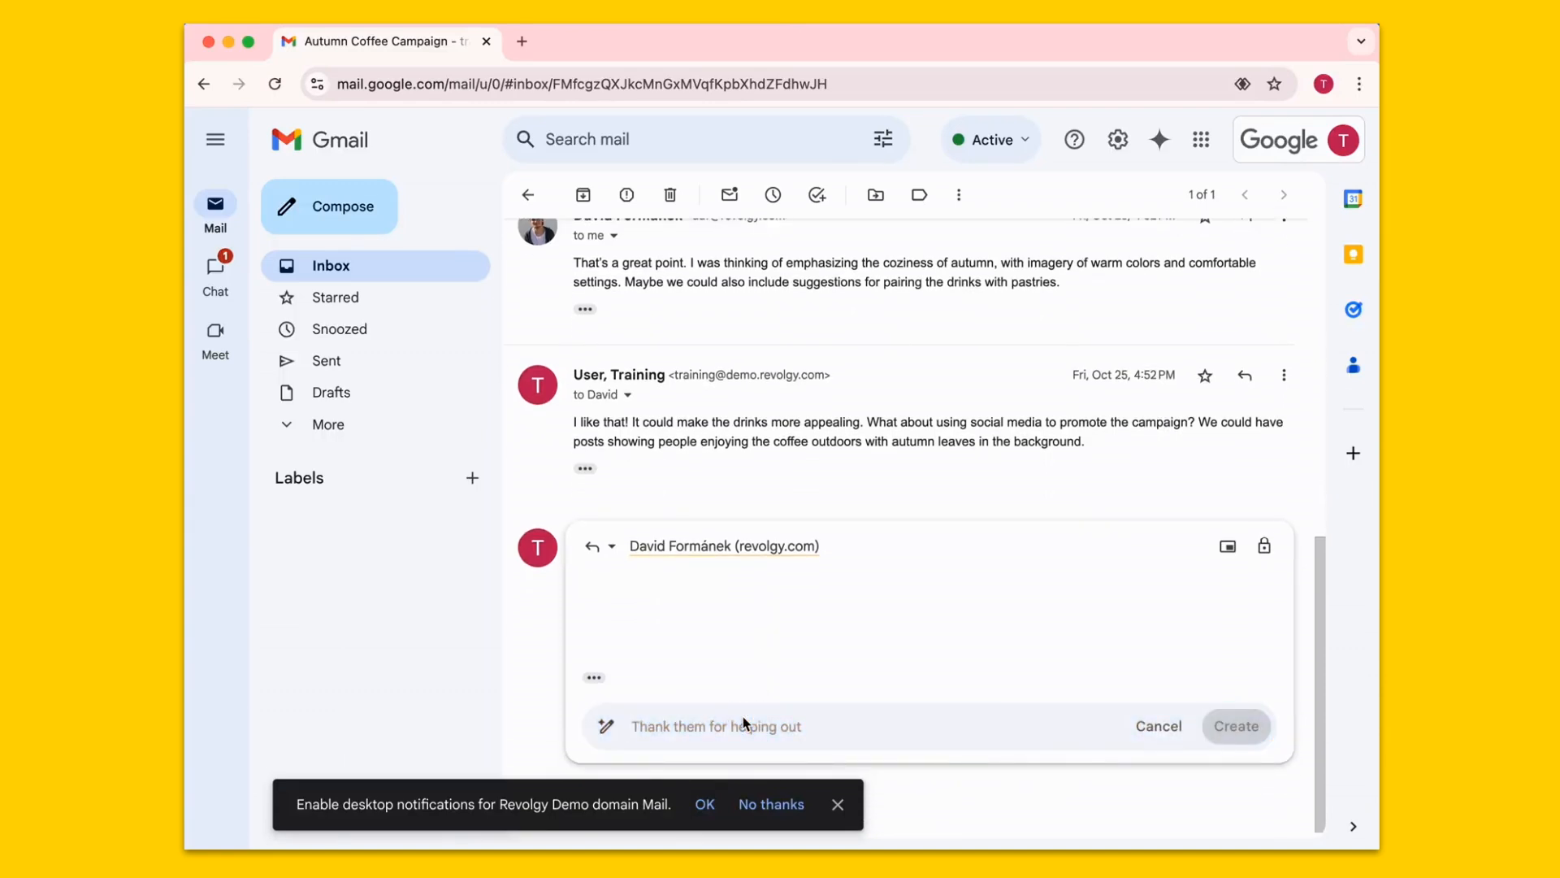
type("Compose a friendly reminder about my last email.")
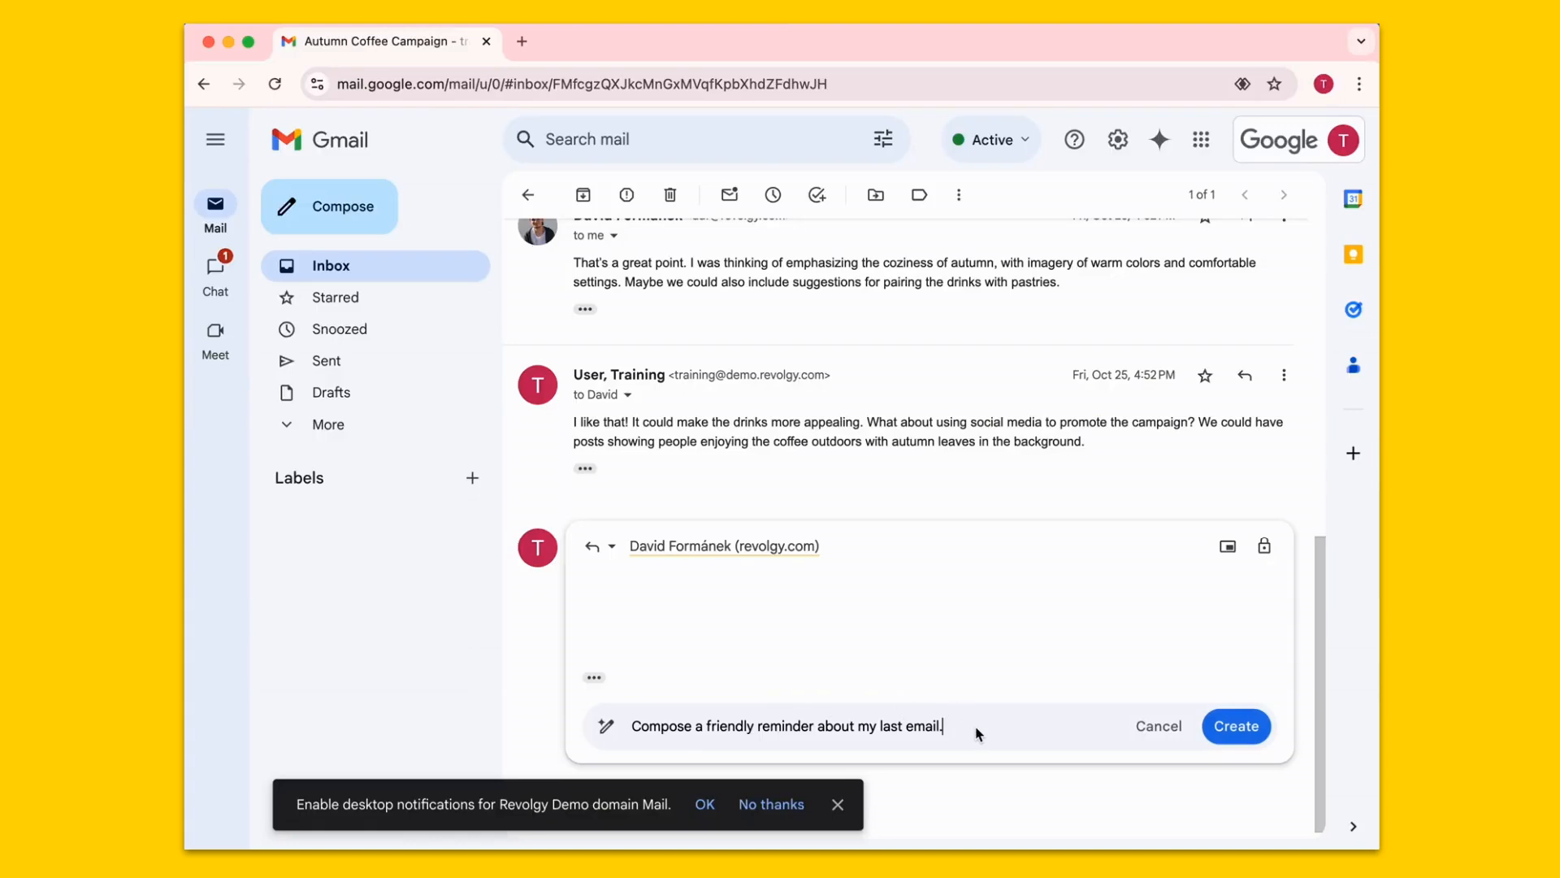
left_click(1232, 726)
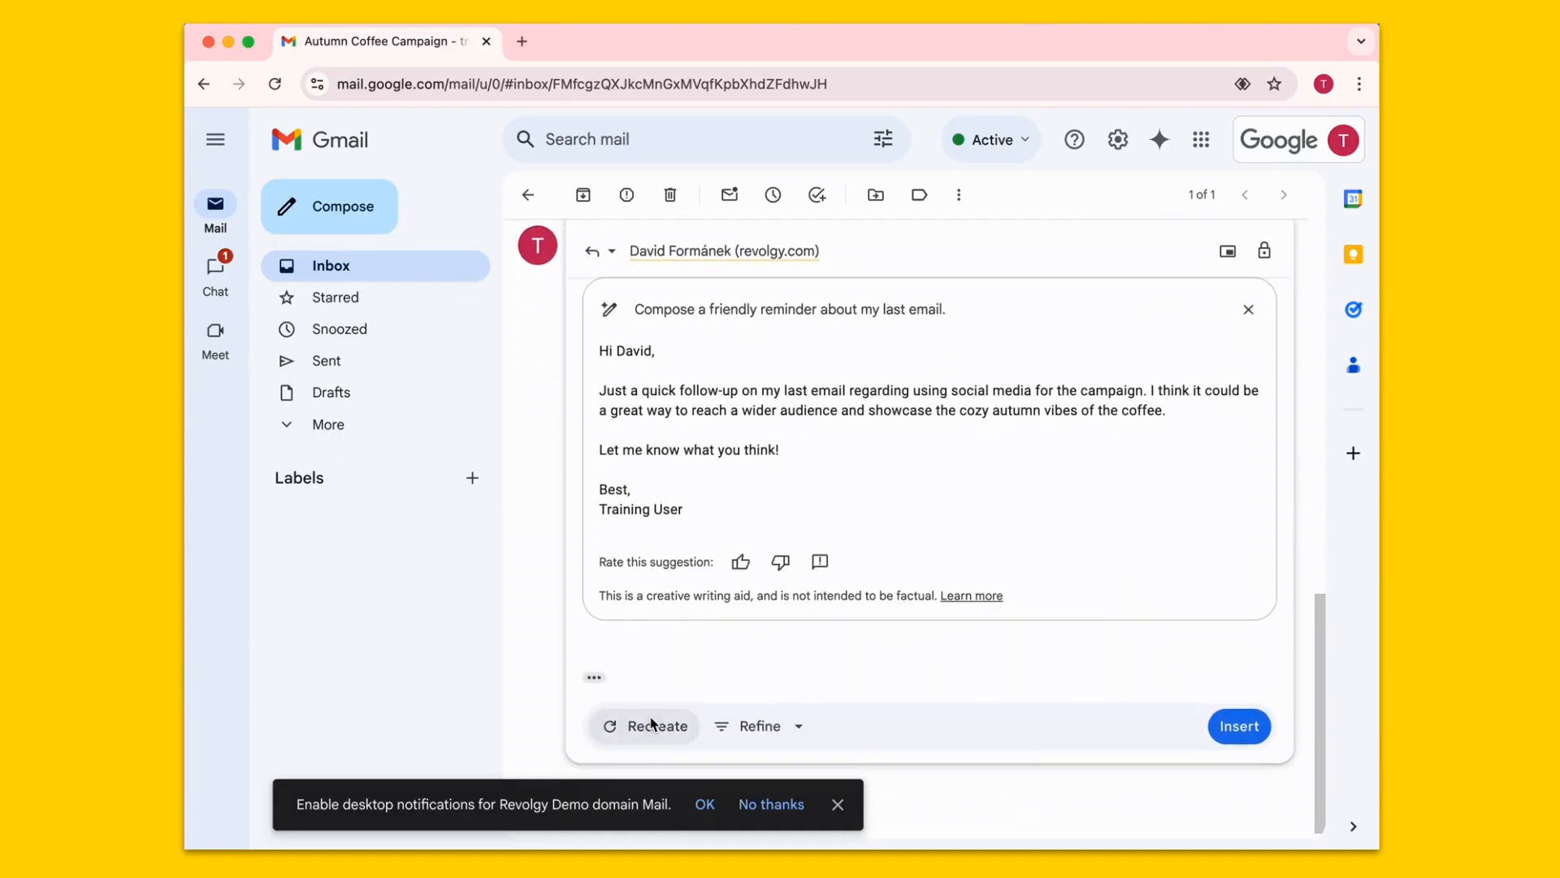
Recreate the suggested reminder, then send the new version as the reply.
left_click(652, 725)
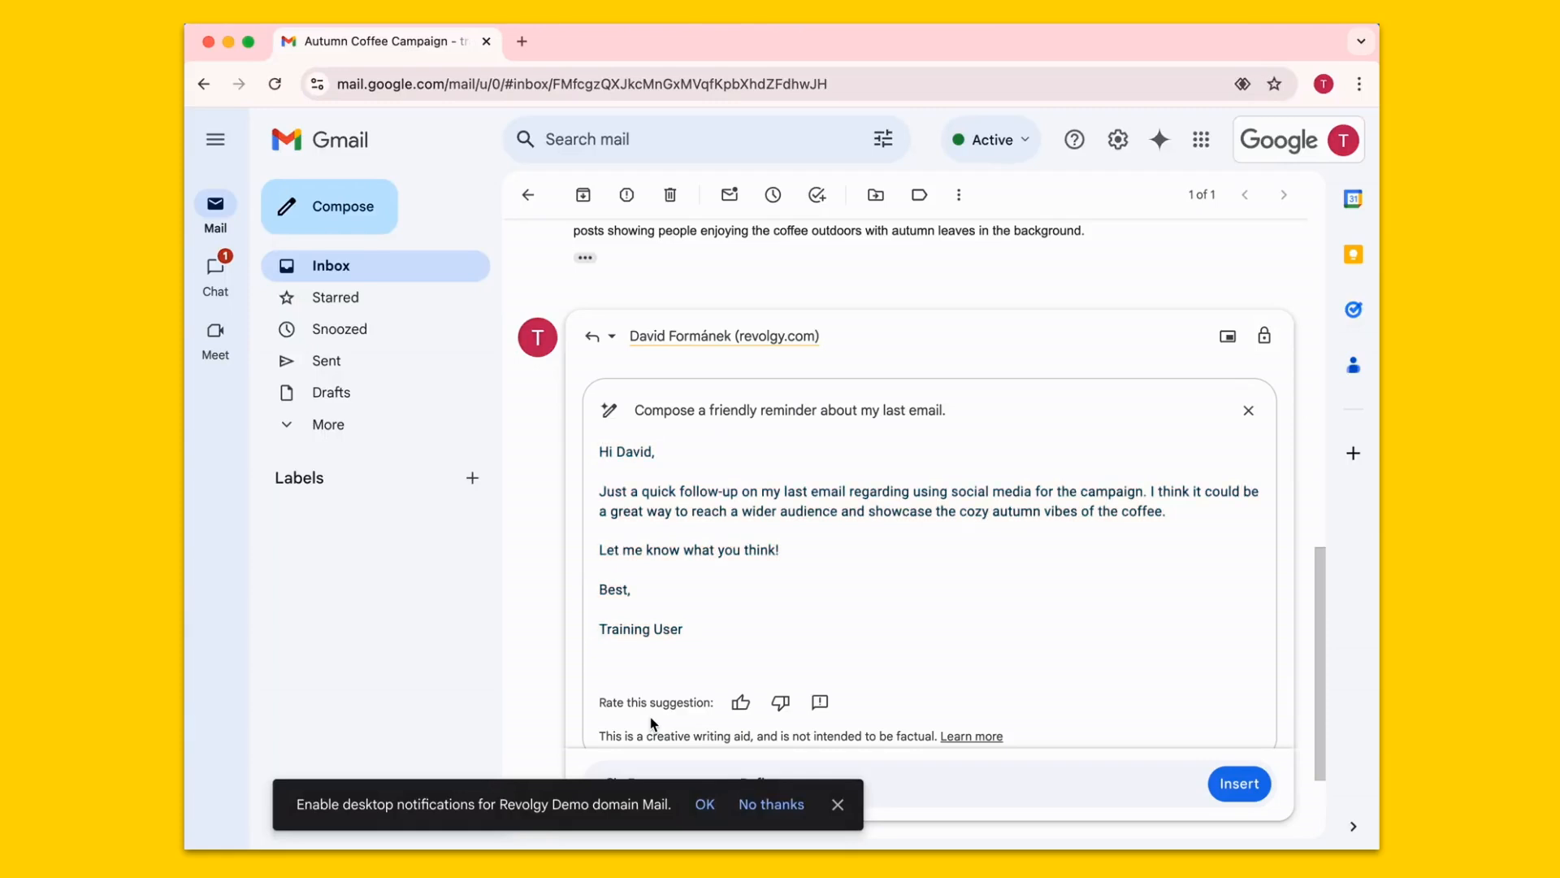
scroll(652, 724, "down", 1)
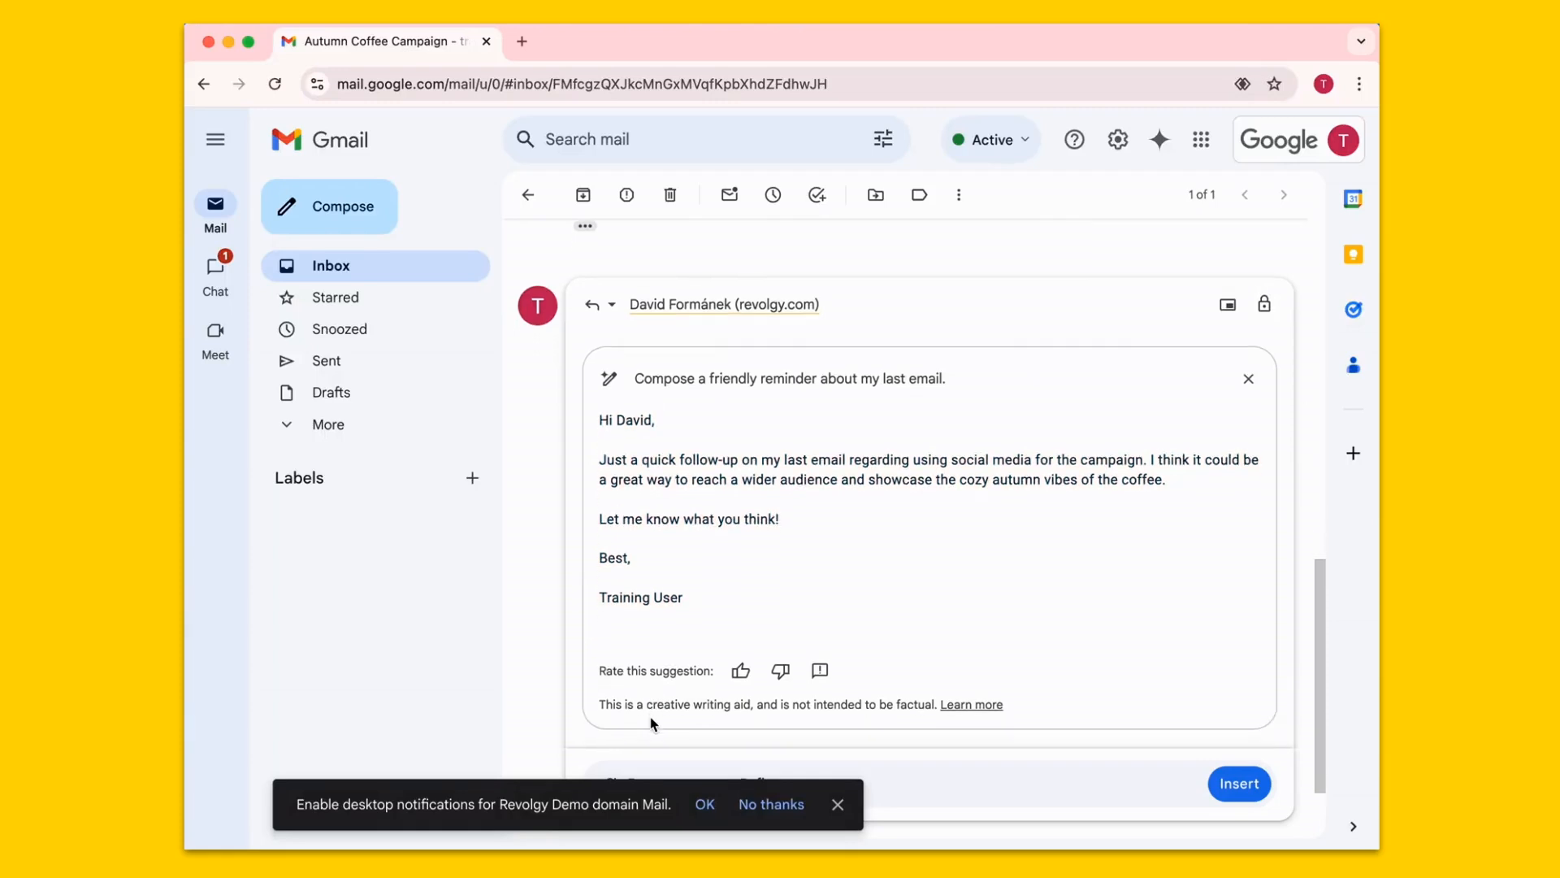
left_click(1240, 783)
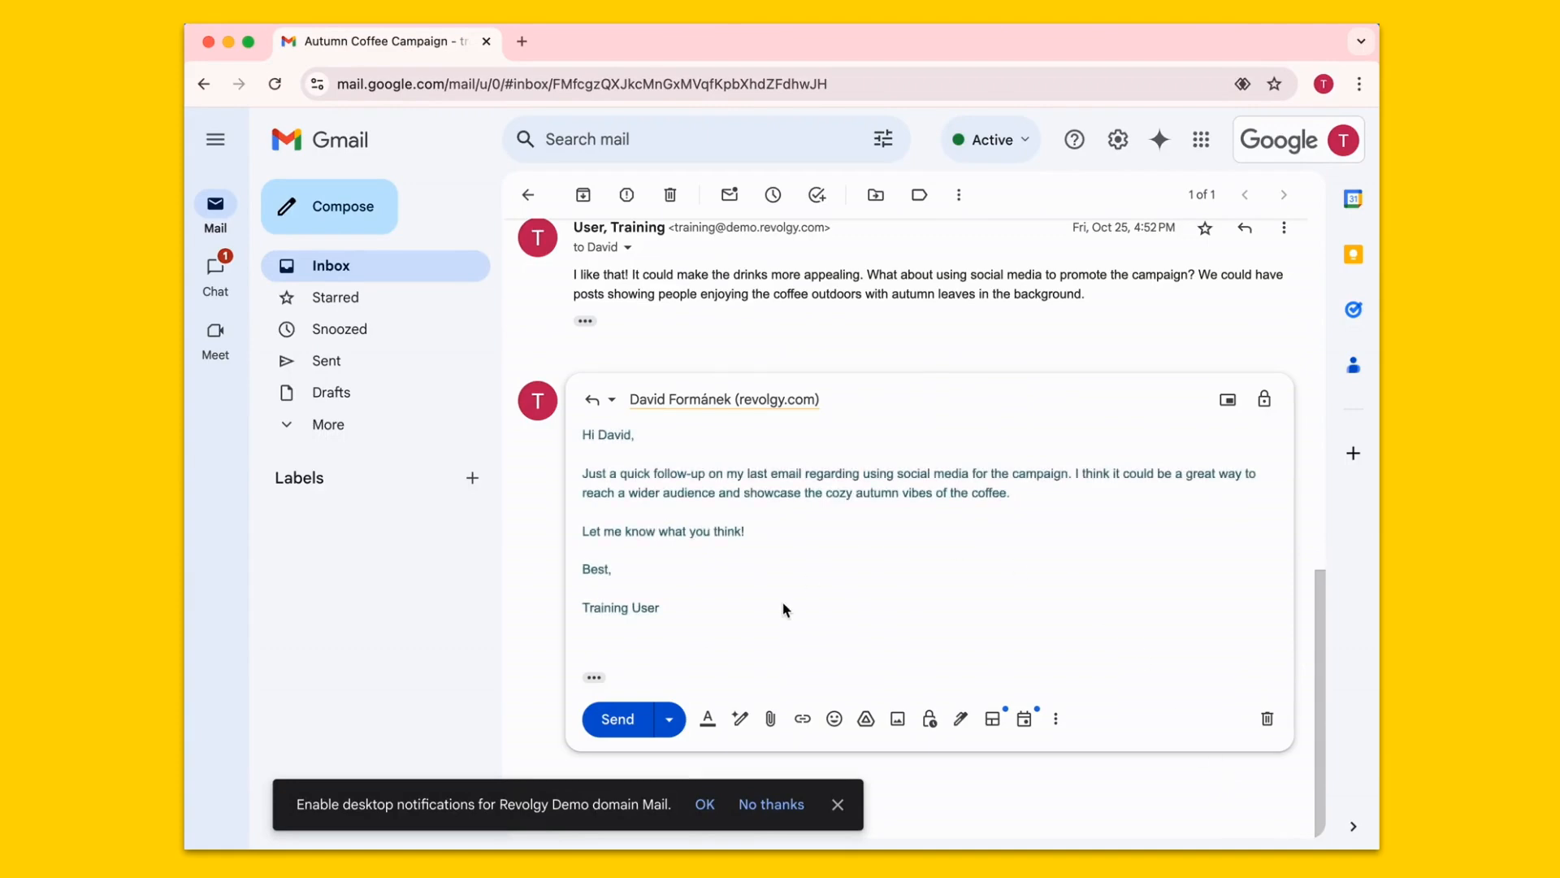
left_click(620, 719)
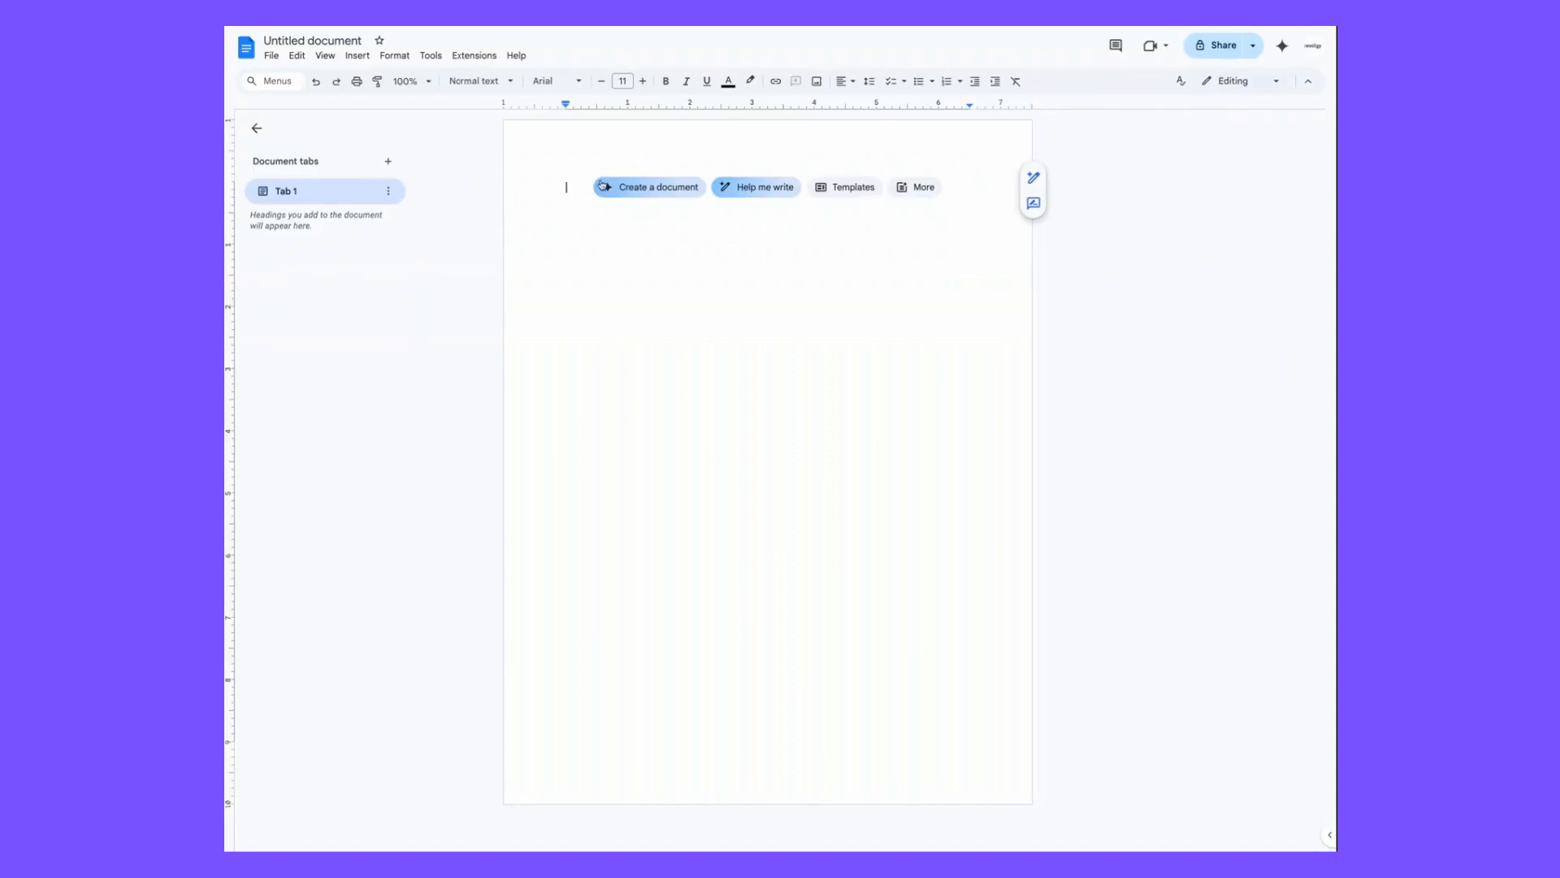
In Google Docs, create a document with Gemini from the prompt "Write a blog post about the benefits of remote work".
left_click(641, 190)
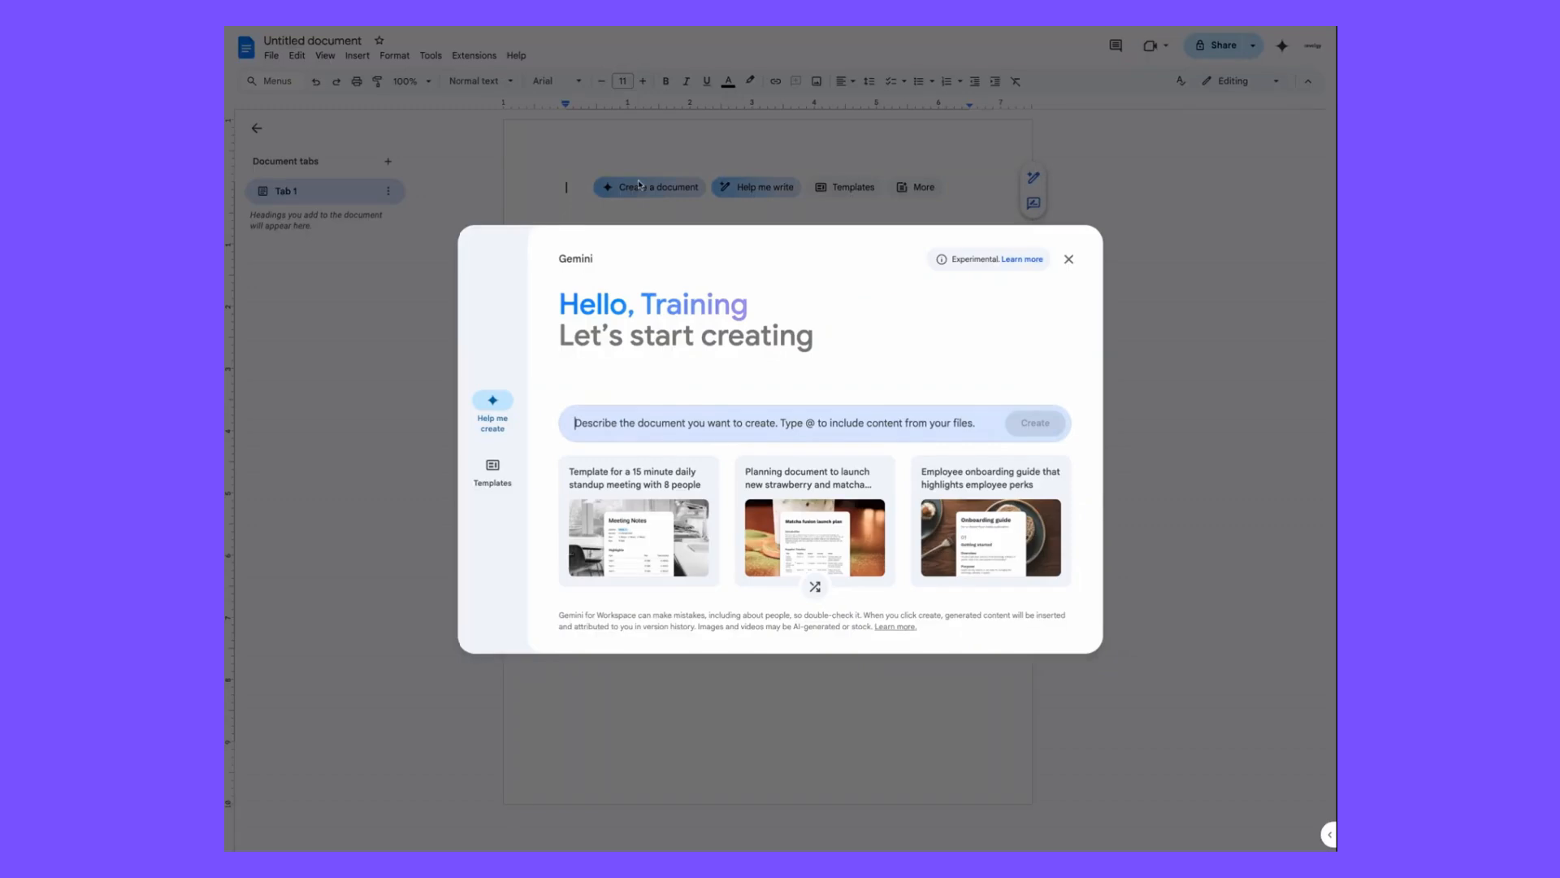
left_click(601, 420)
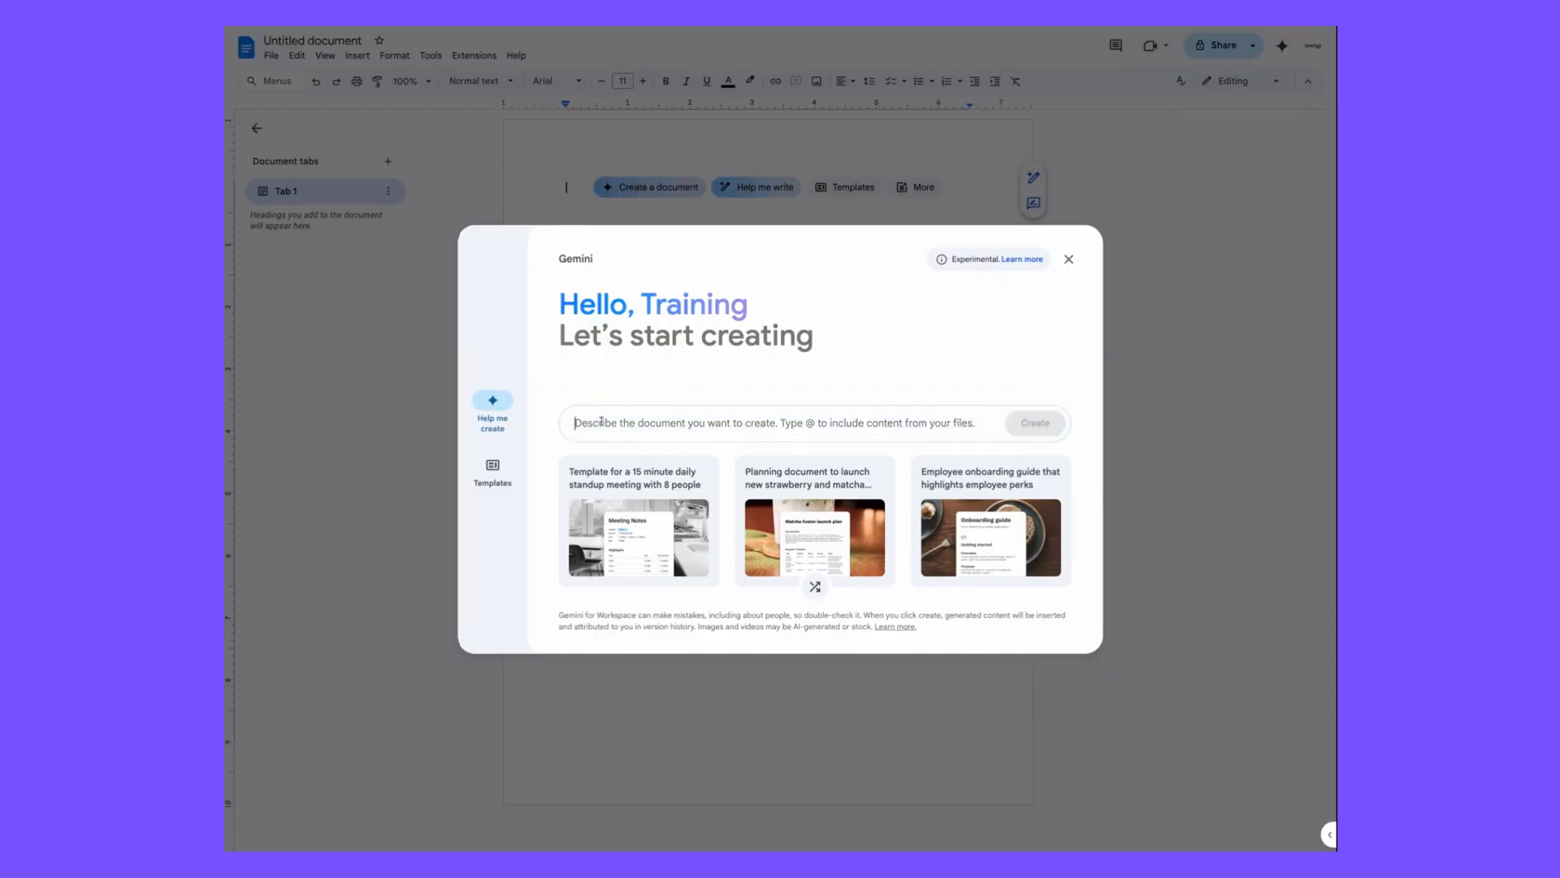
type("Write a blog post about the benefits of remote work")
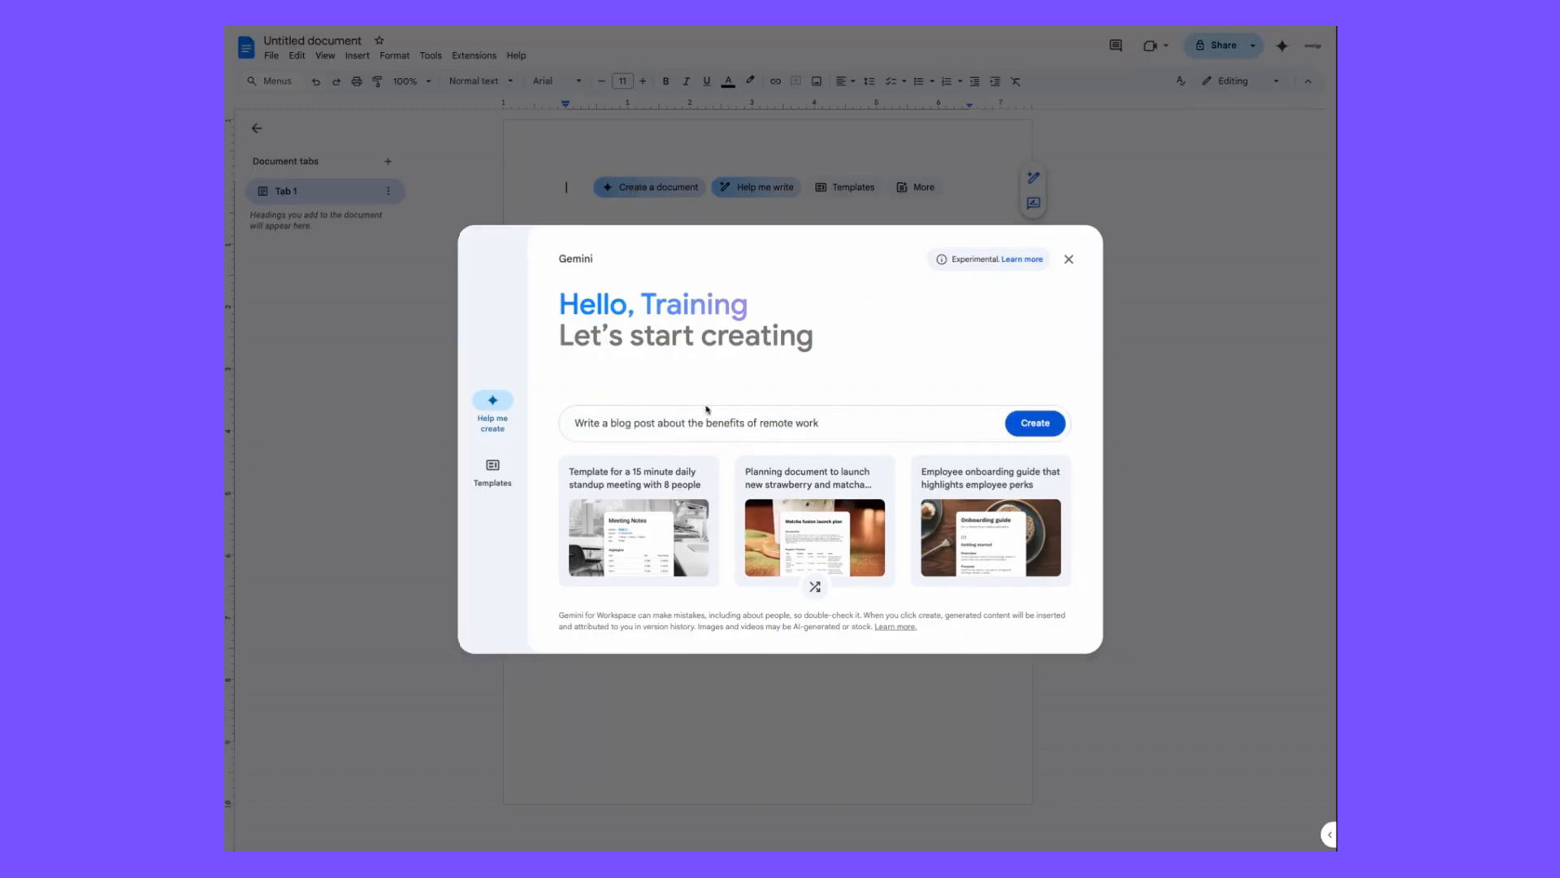
left_click(1032, 419)
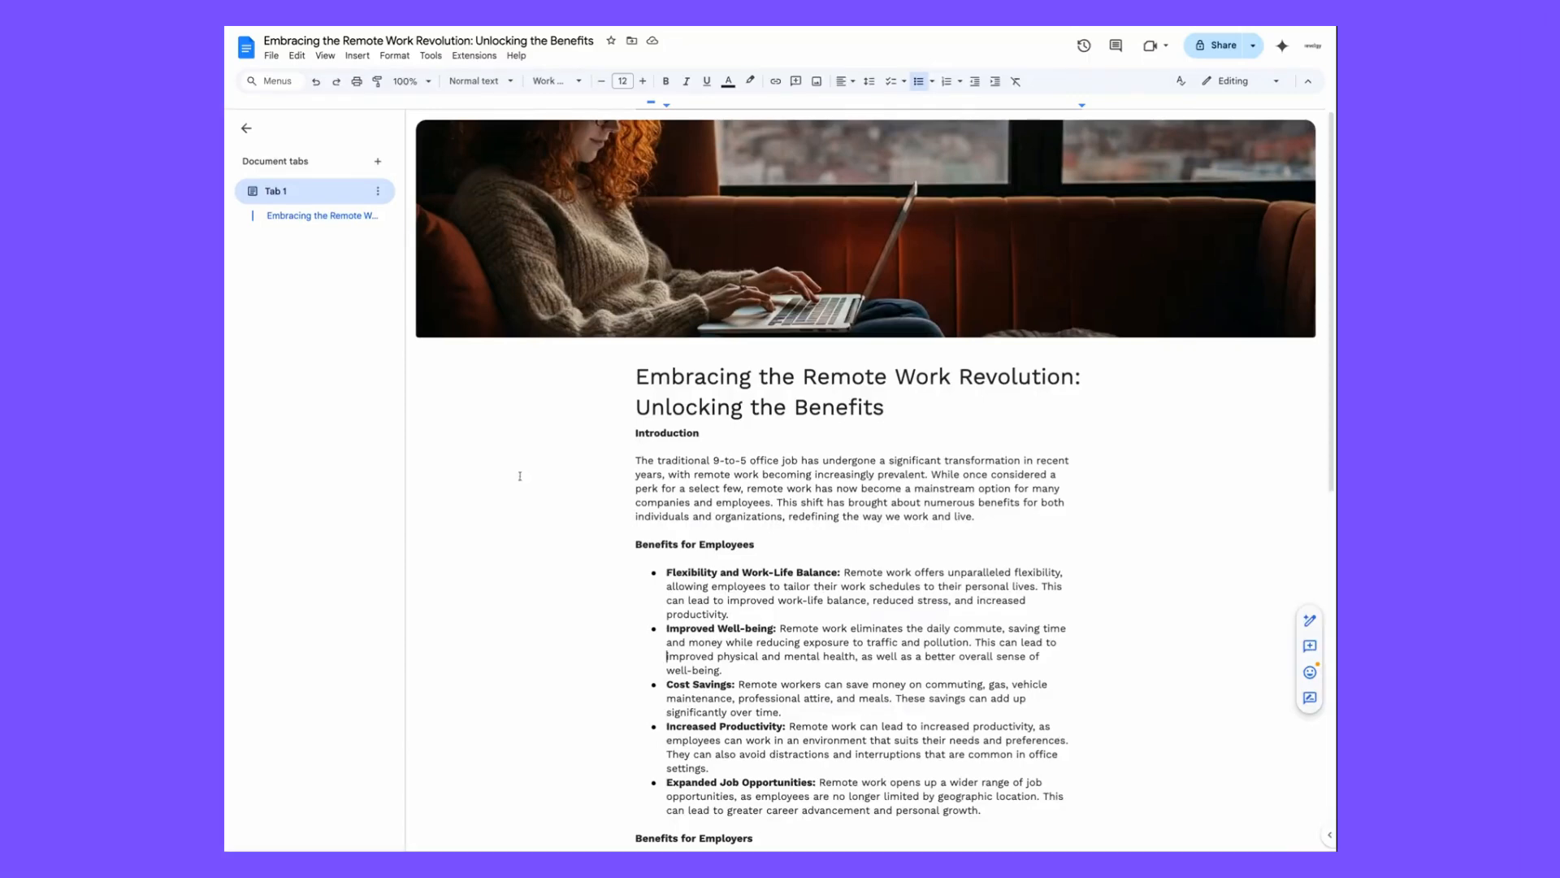
Summarize the text from the title through the Benefits for Employees section with Refine with Gemini.
scroll(783, 528, "down", 2)
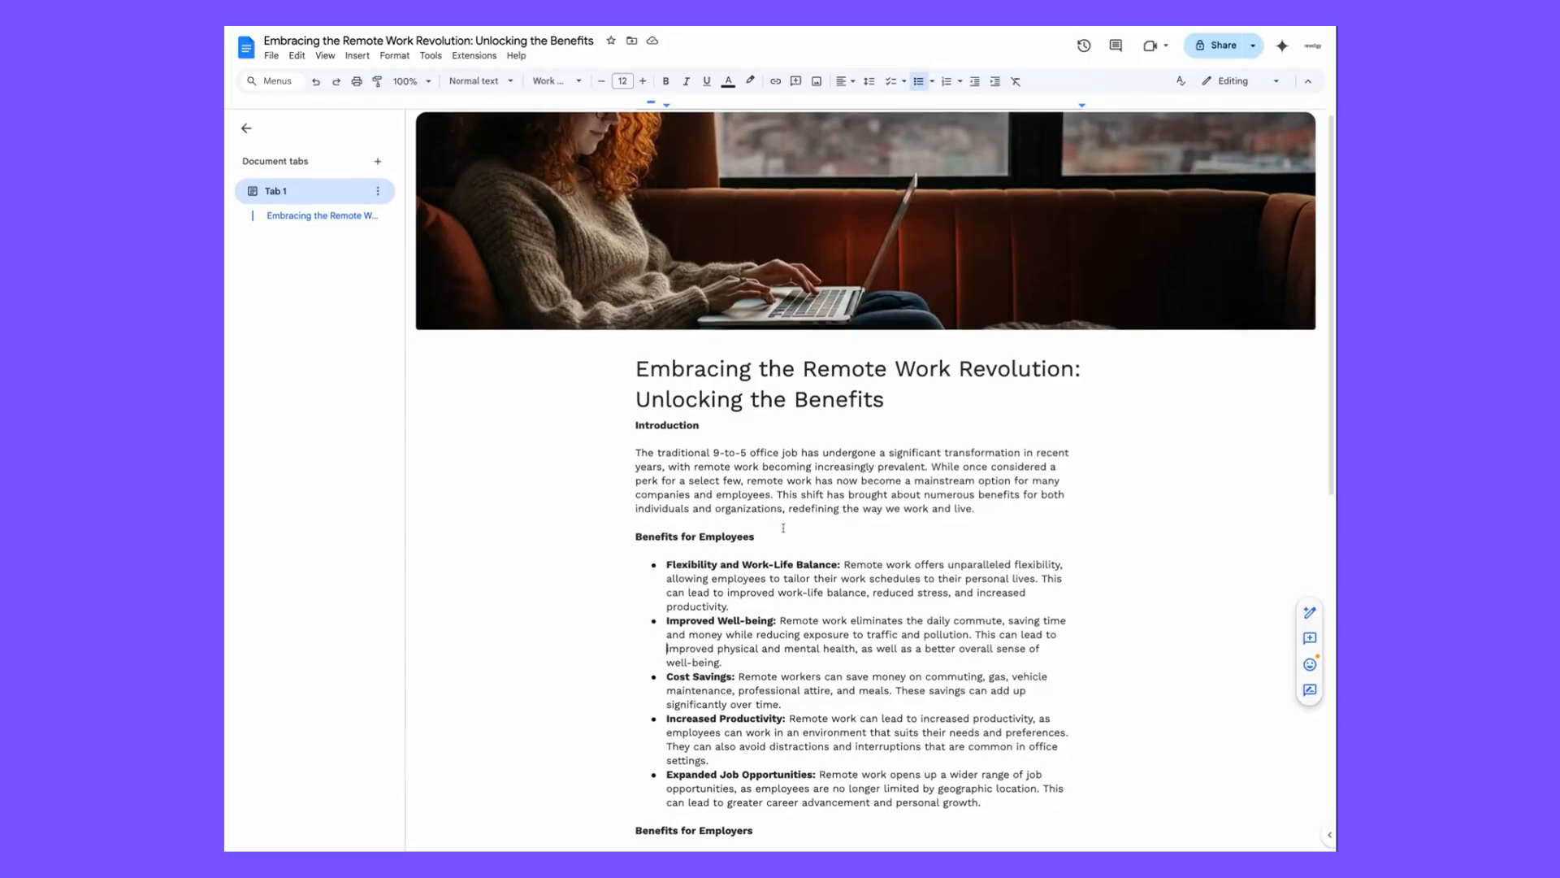
scroll(874, 480, "down", 5)
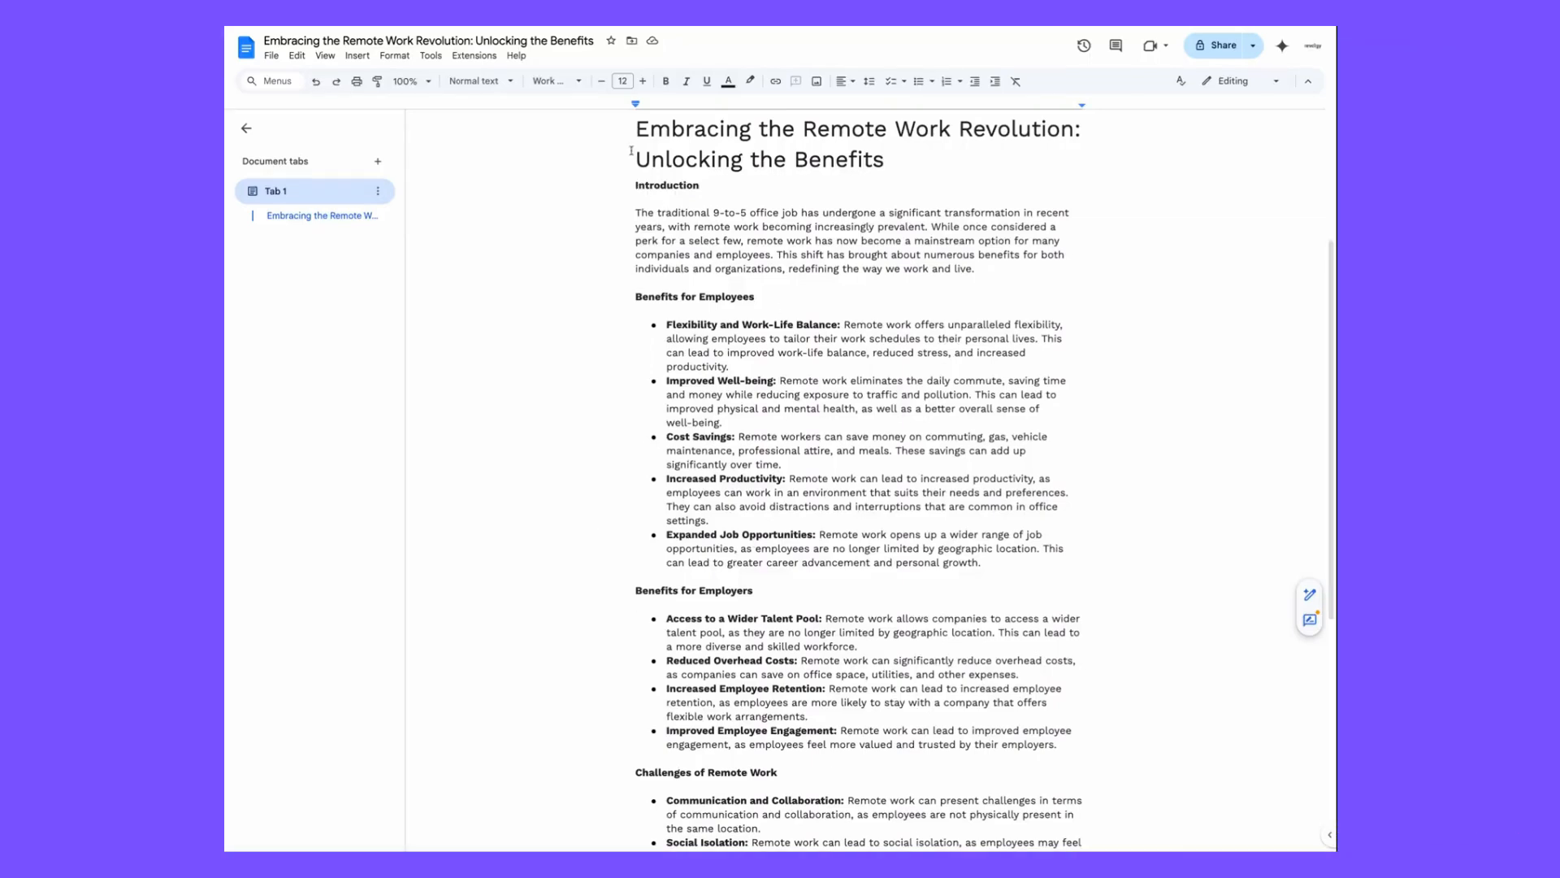
left_click_drag(636, 130, 903, 580)
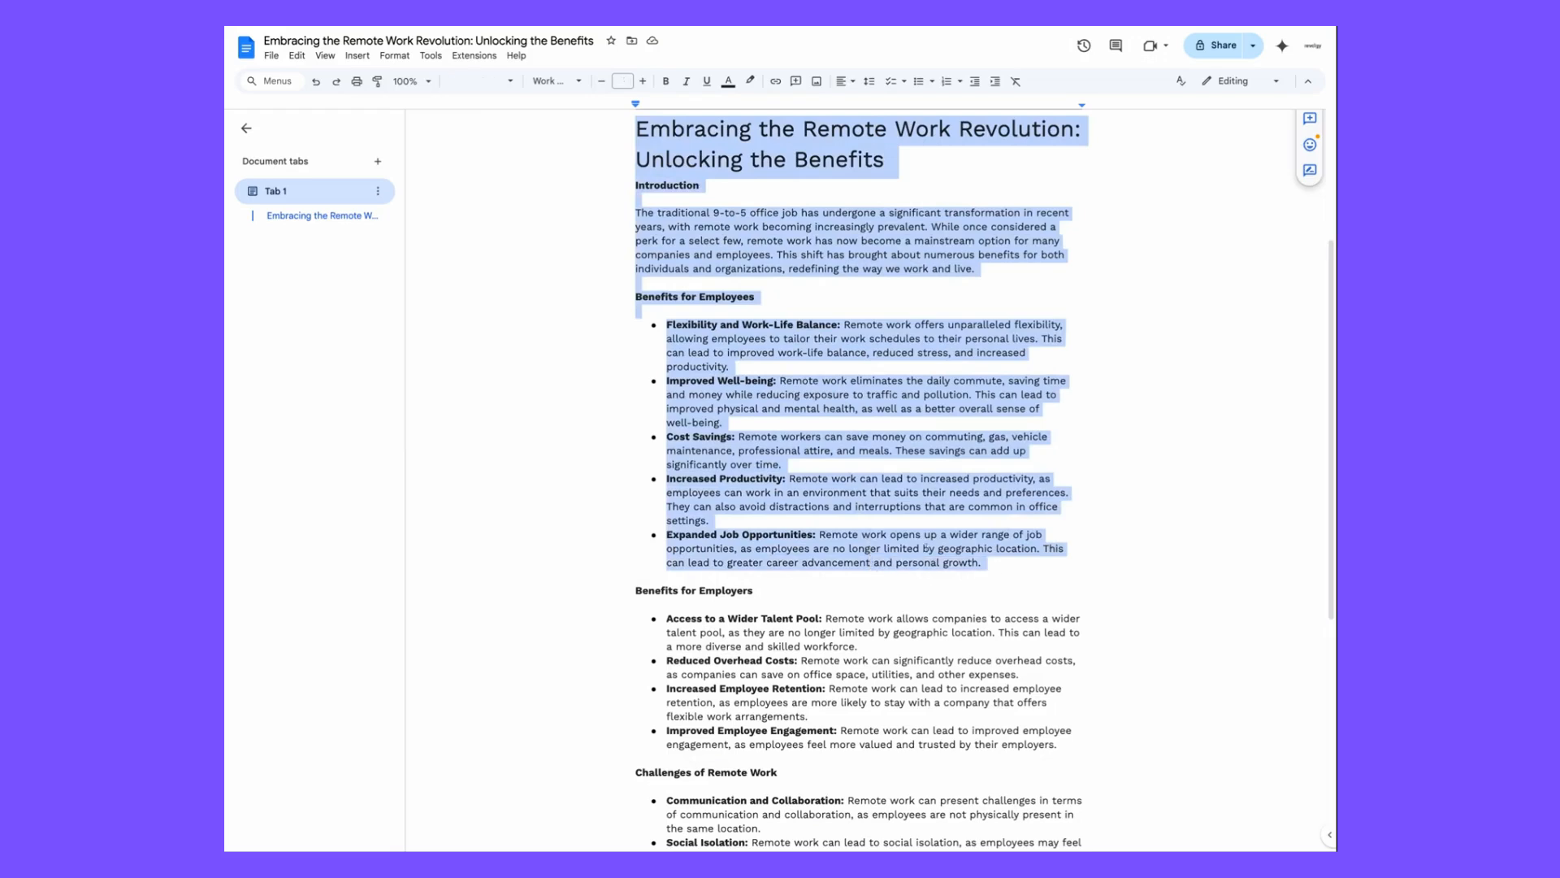
right_click(924, 547)
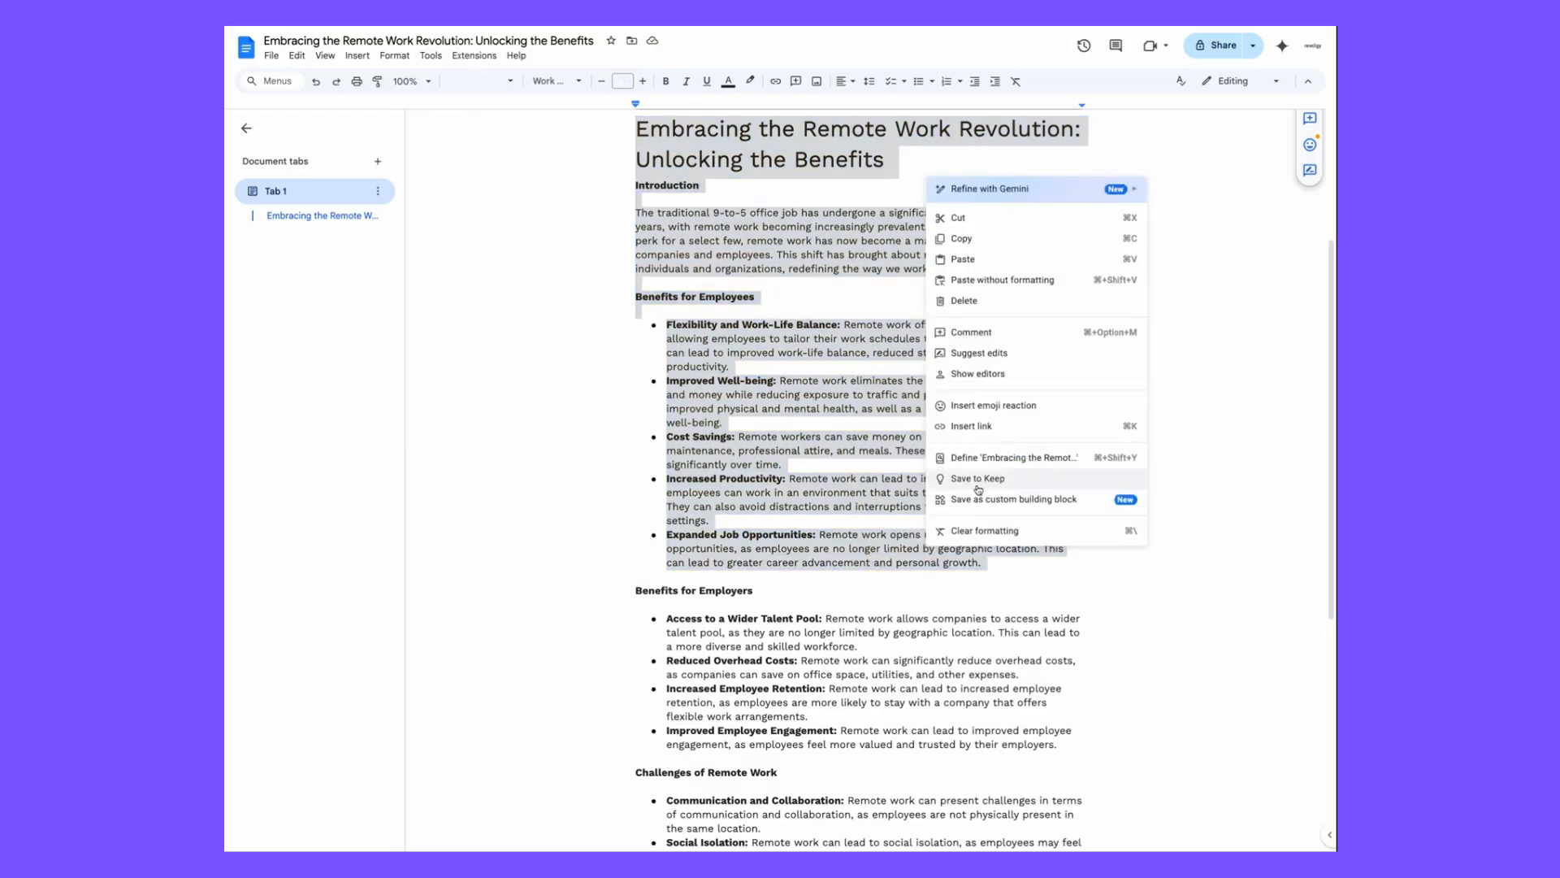
mouse_move(1054, 194)
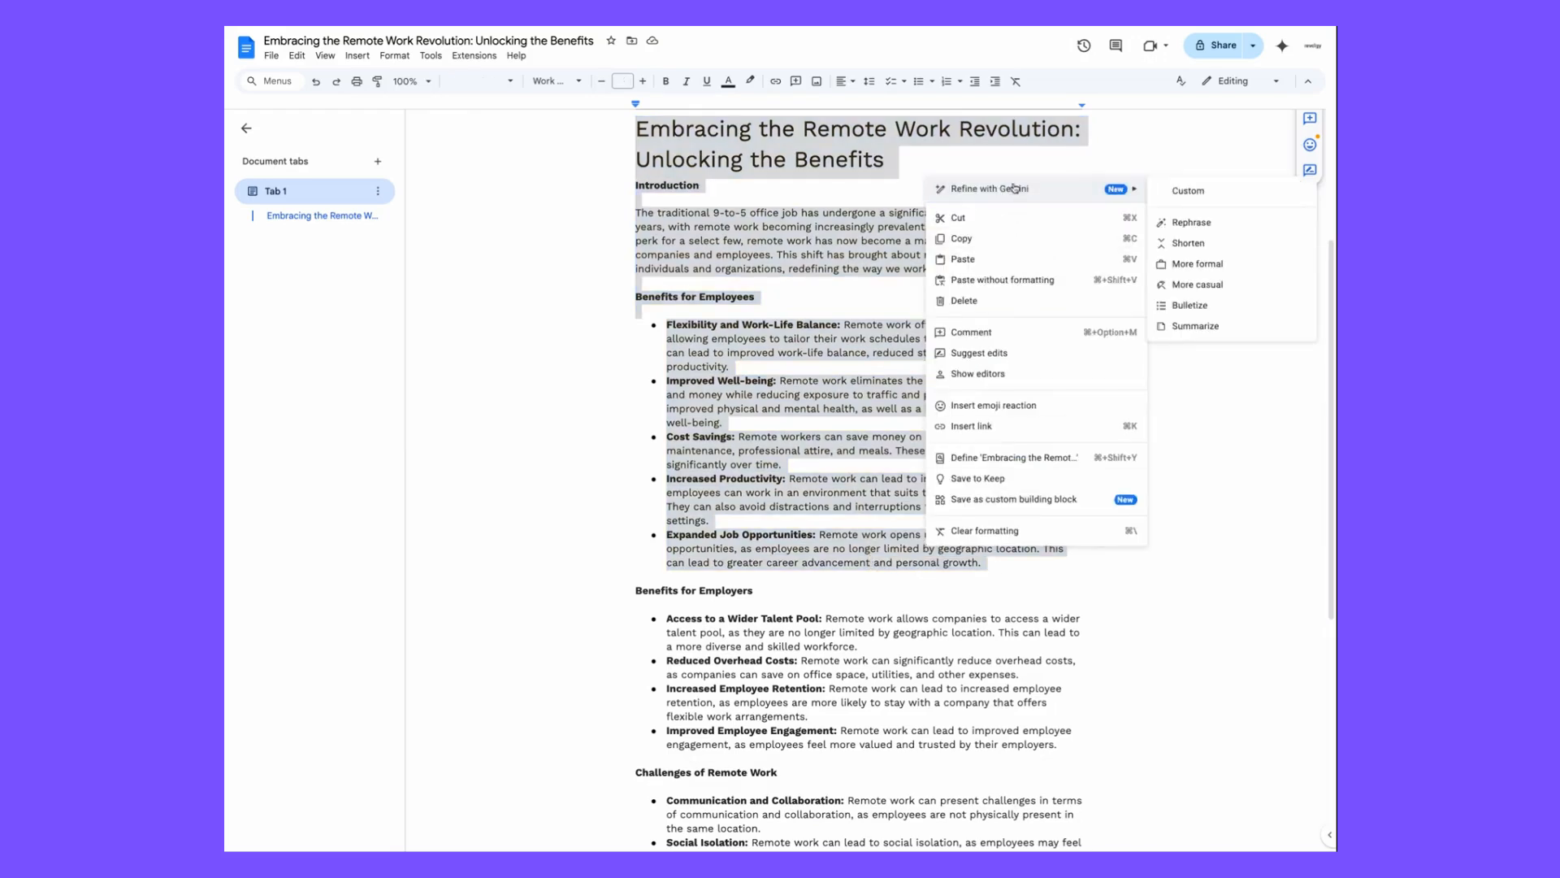
left_click(1194, 326)
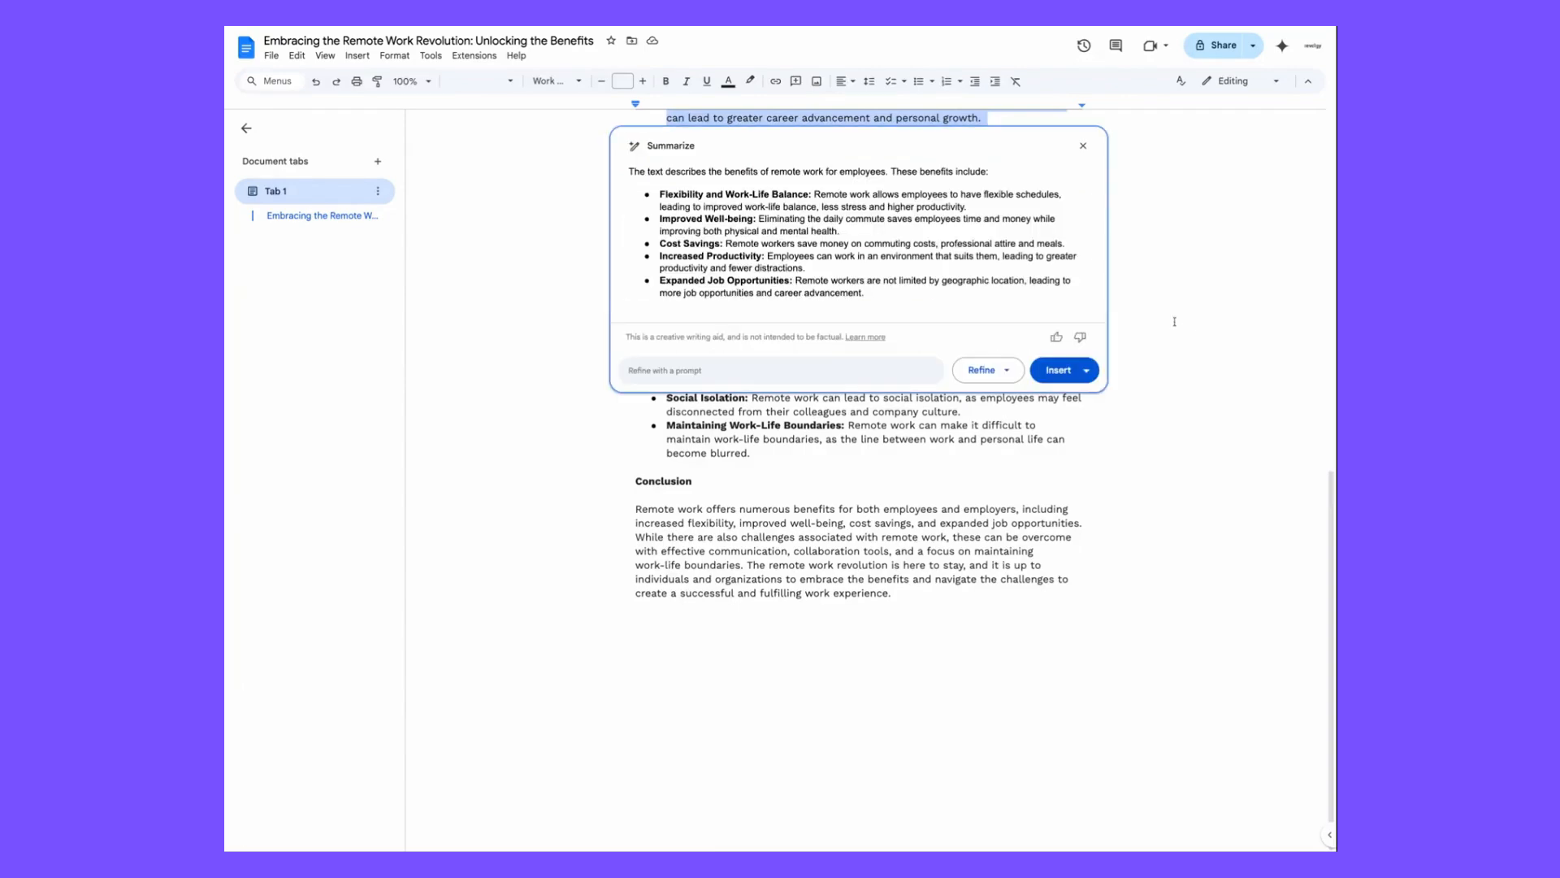
Examine the generated summary, its preset refinement options and the field for a custom refinement prompt.
scroll(975, 261, "up", 1)
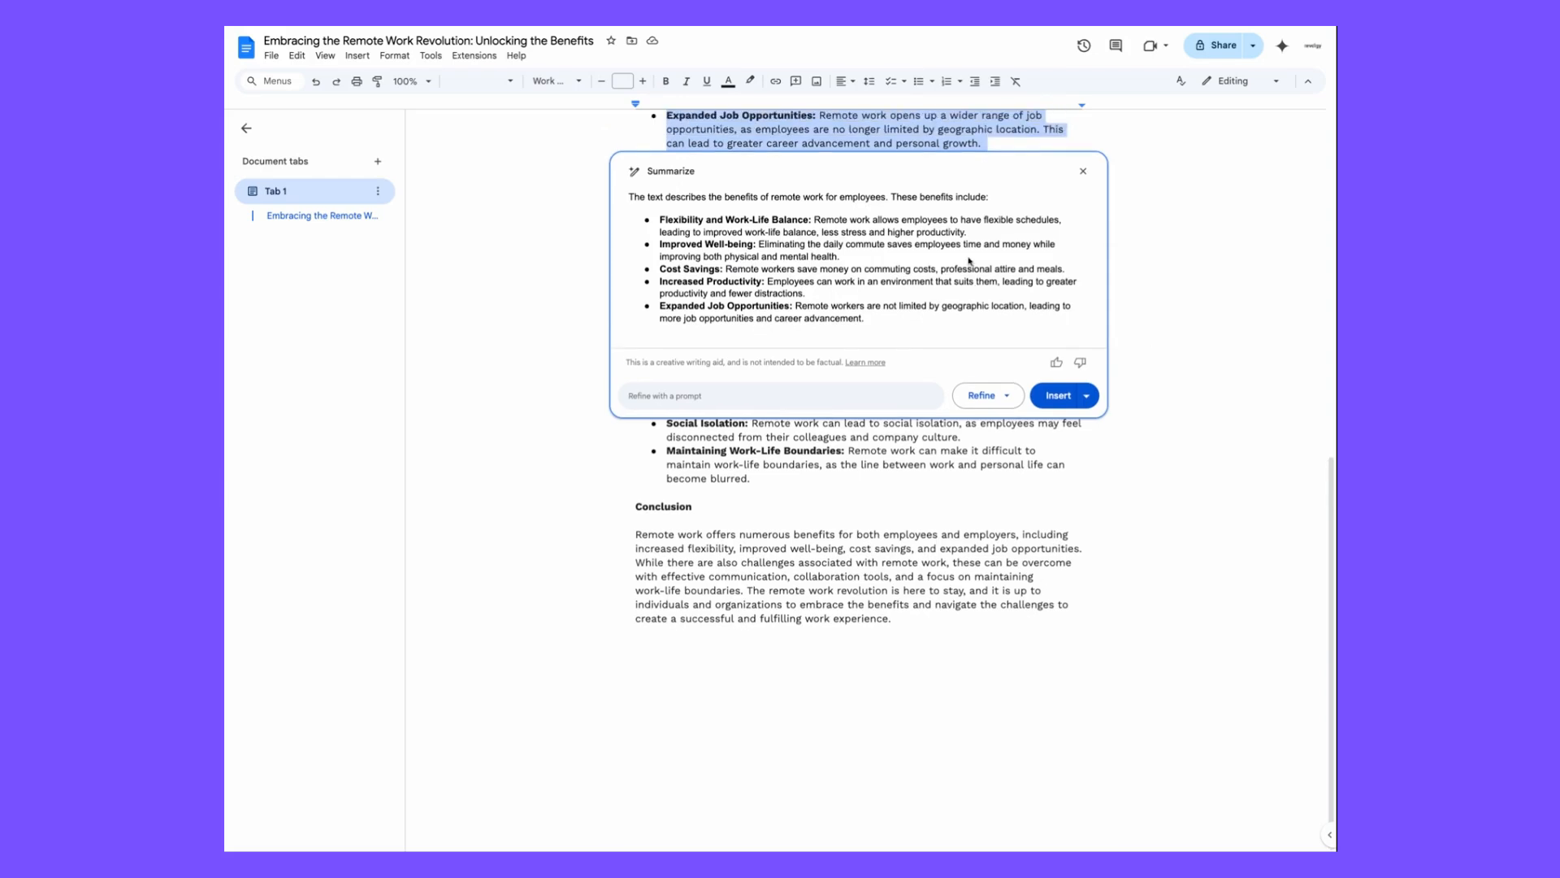
scroll(968, 260, "up", 1)
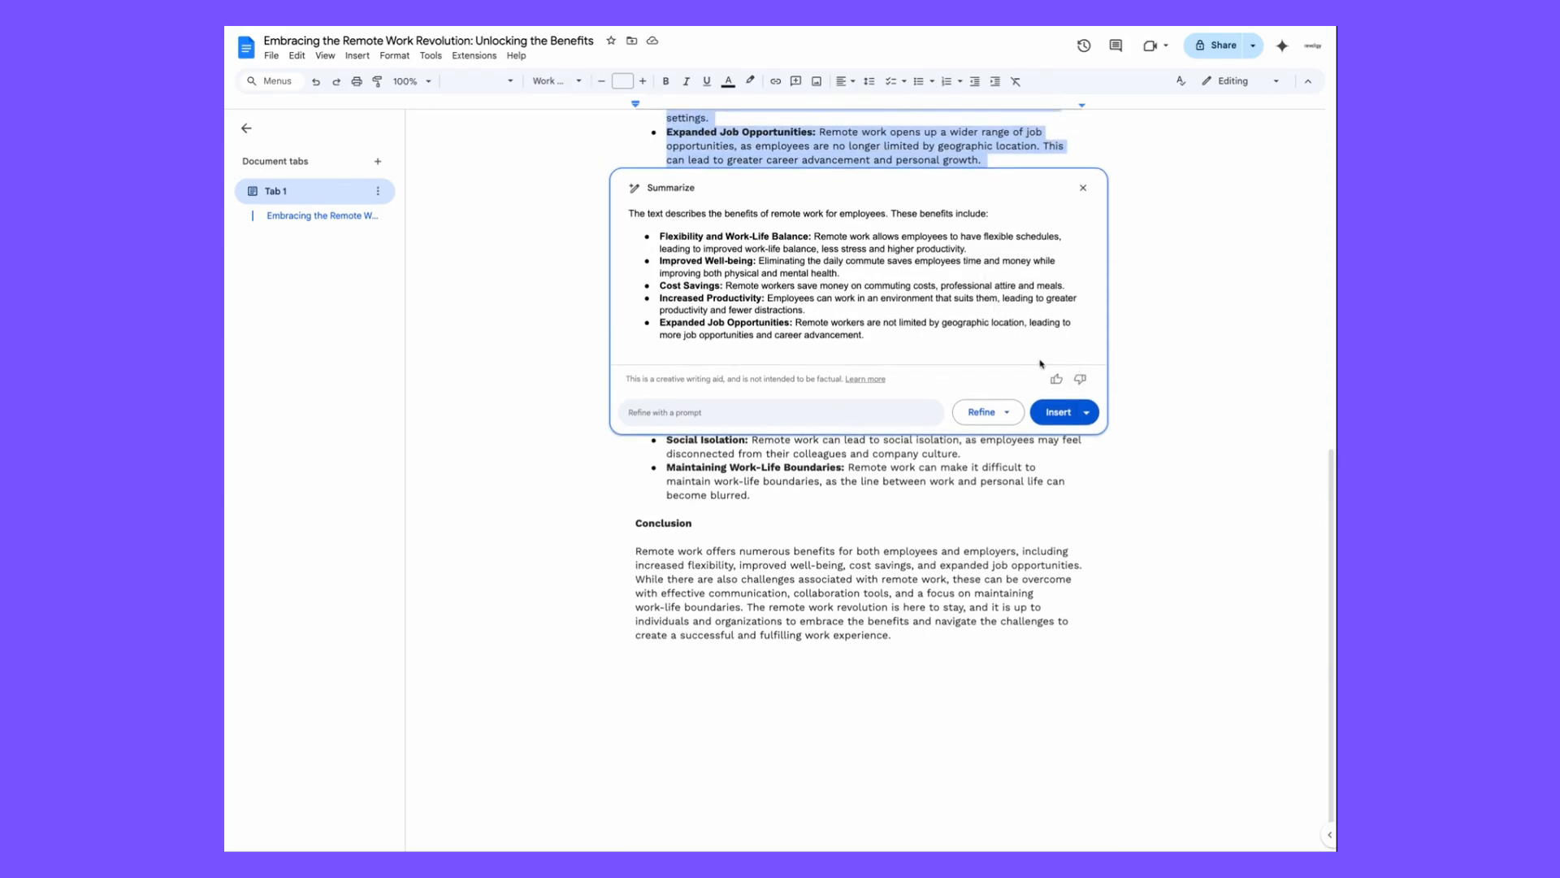
left_click(1007, 414)
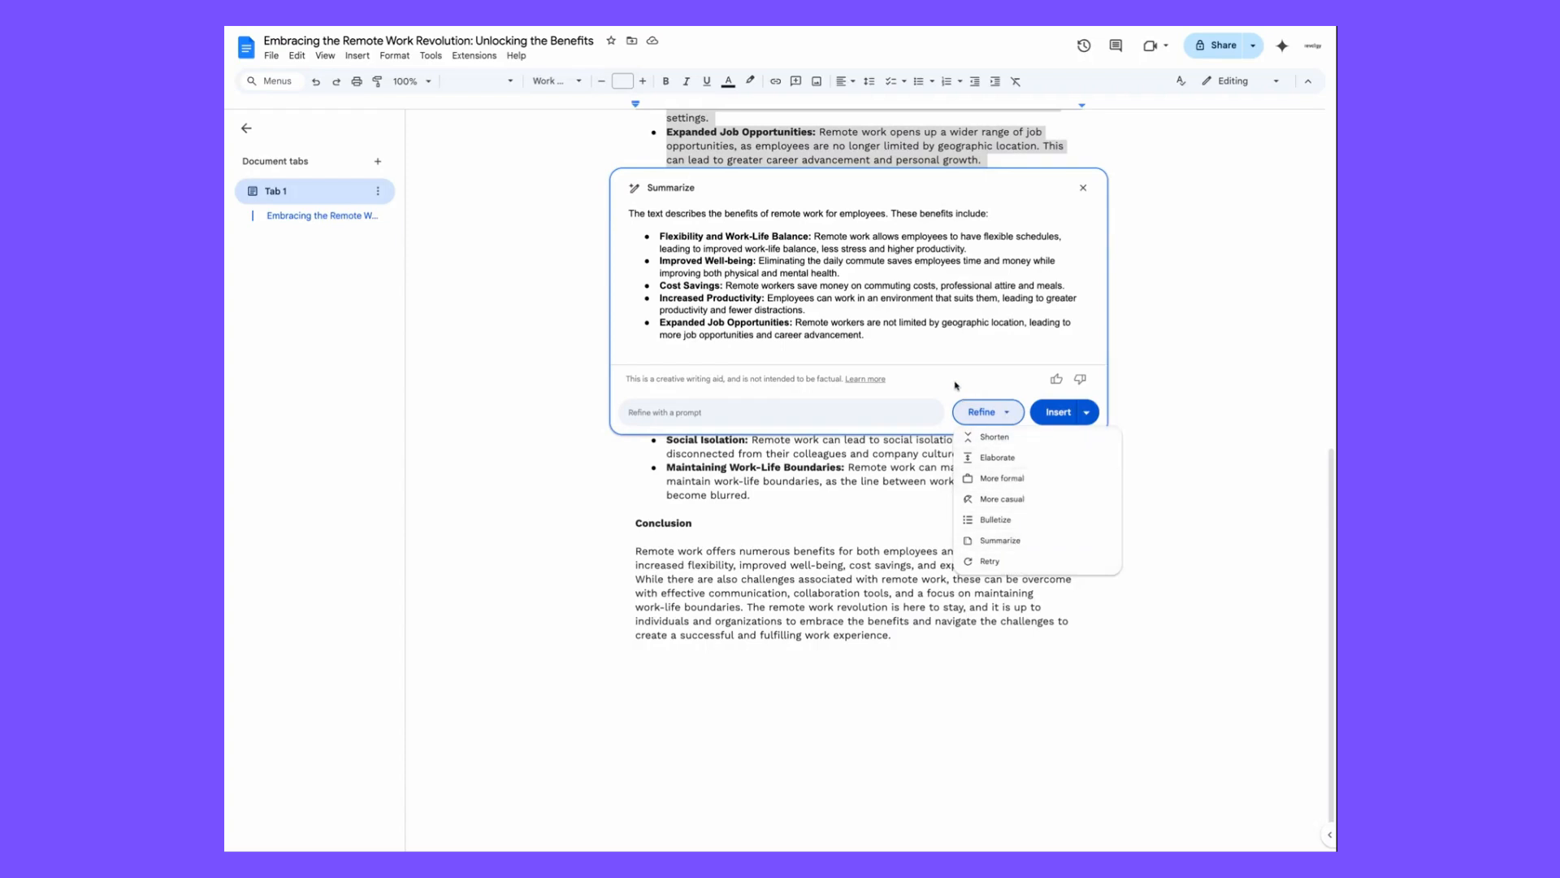
left_click(955, 383)
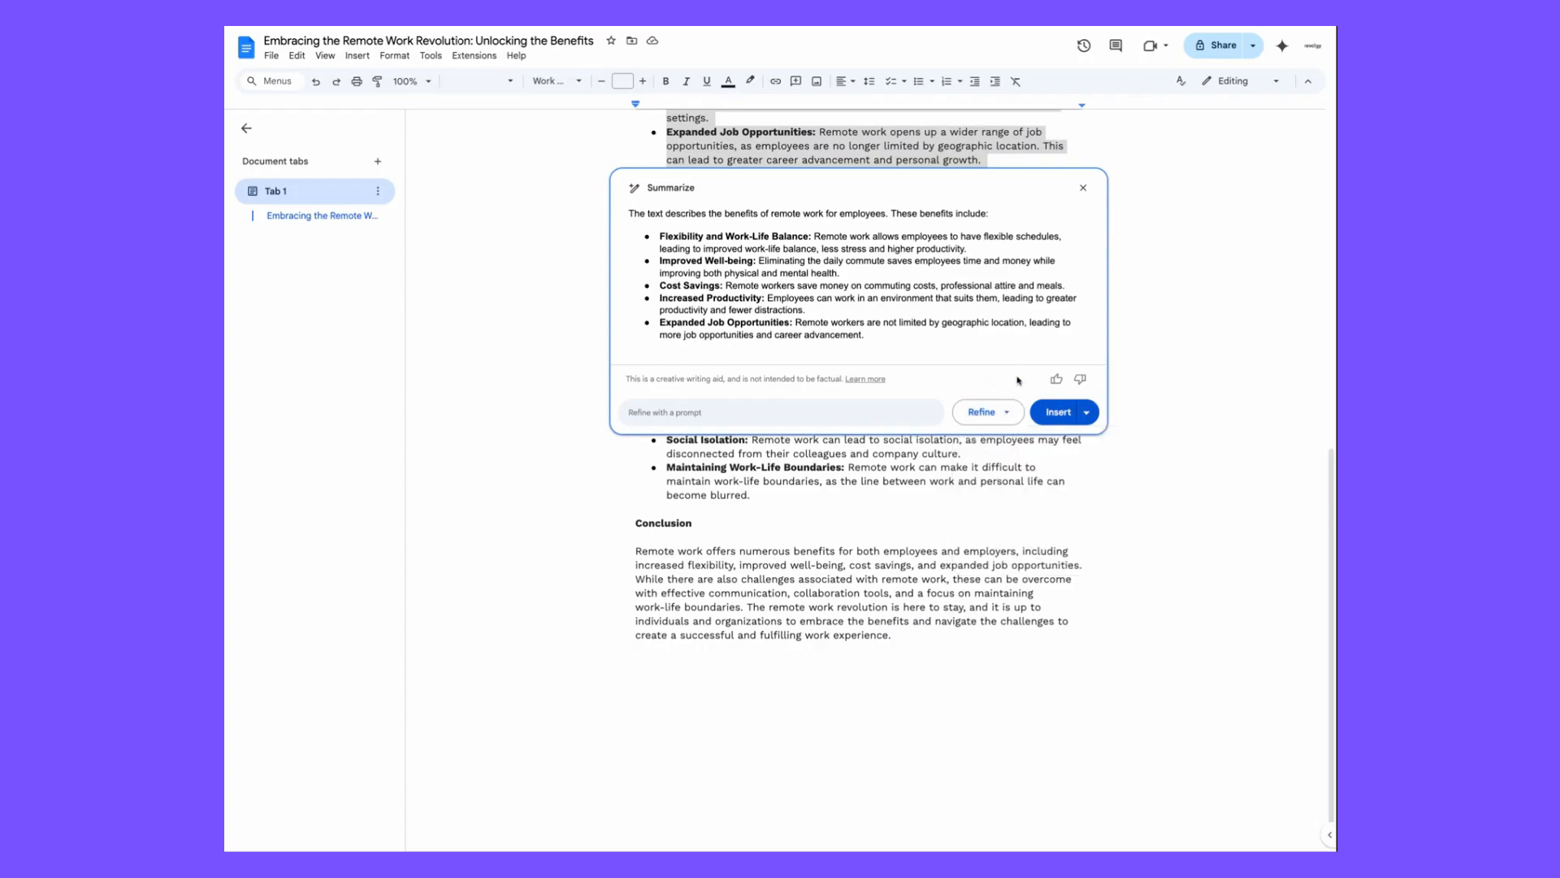
left_click(759, 411)
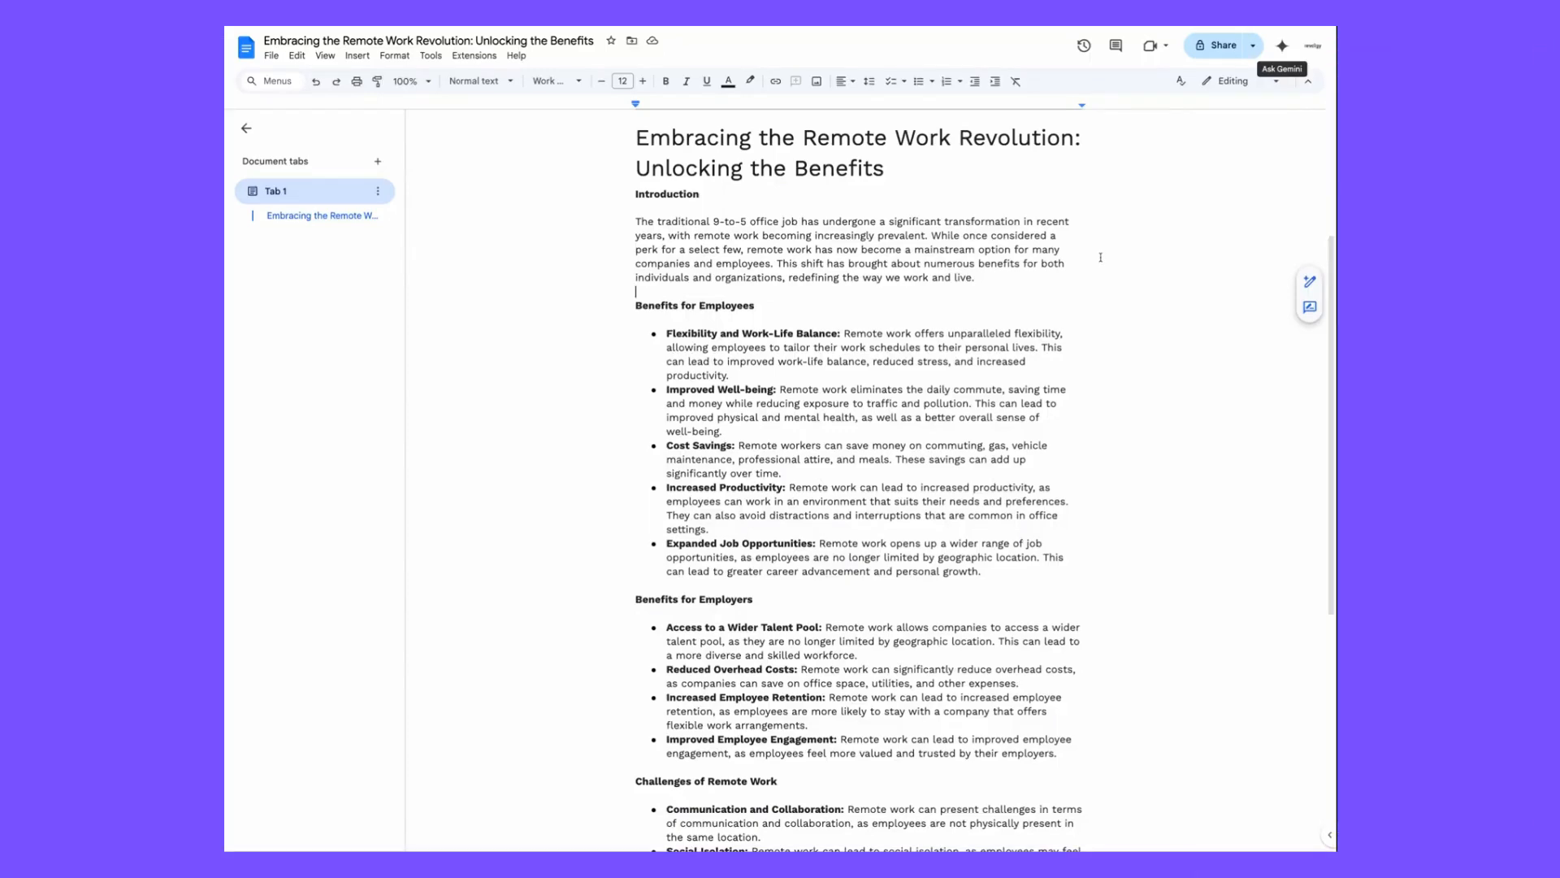
Ask Gemini to "Generate a summary from" the referenced file Remote Work: Social Pros and Cons.
left_click(1282, 46)
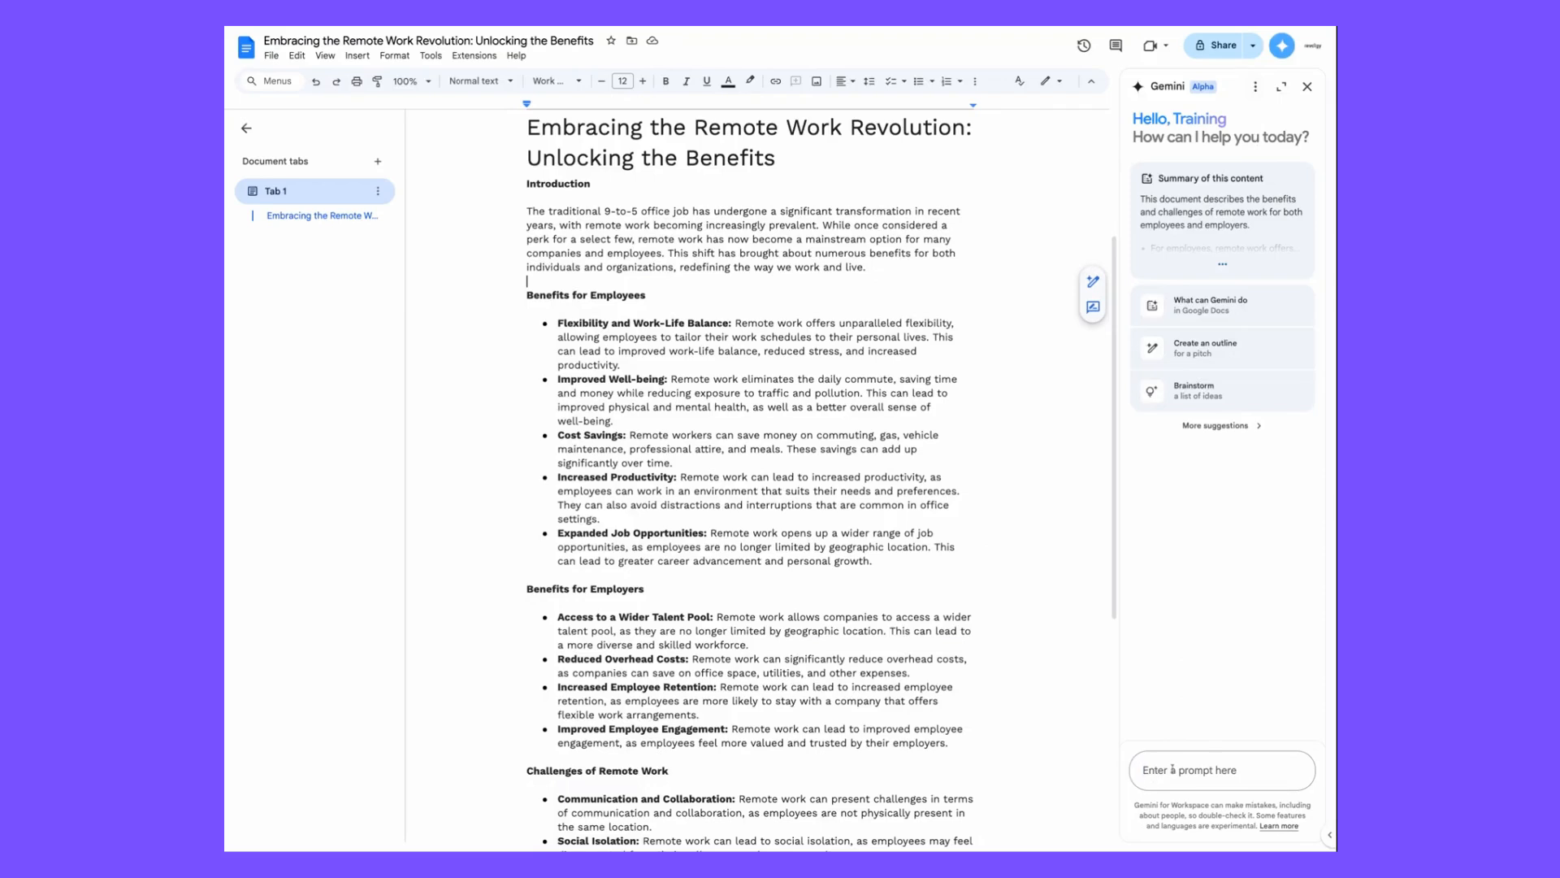
type("@")
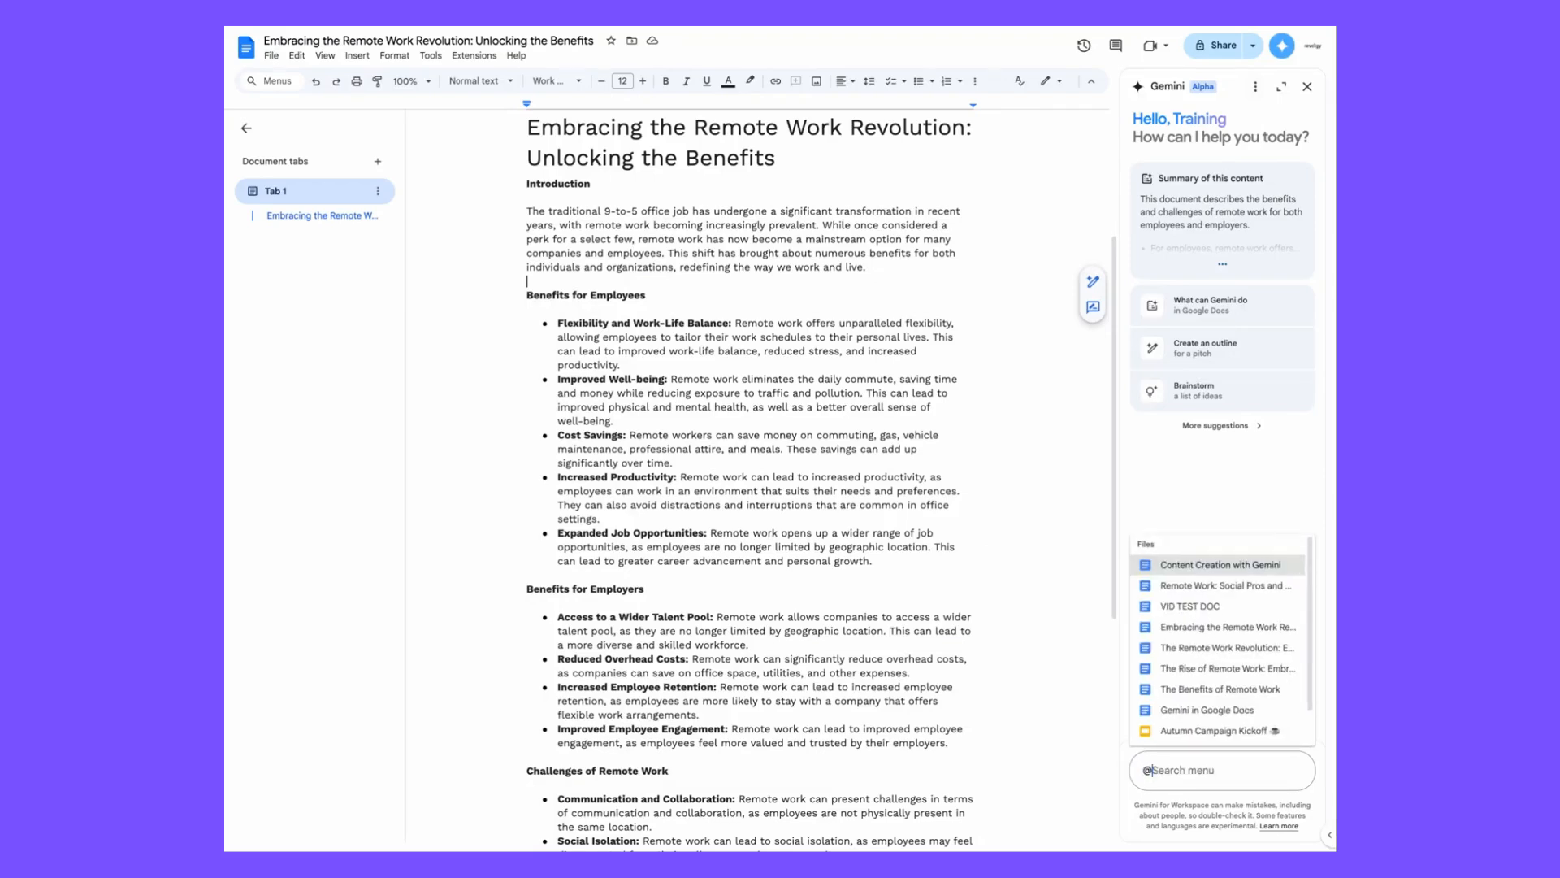
key("BackSpace")
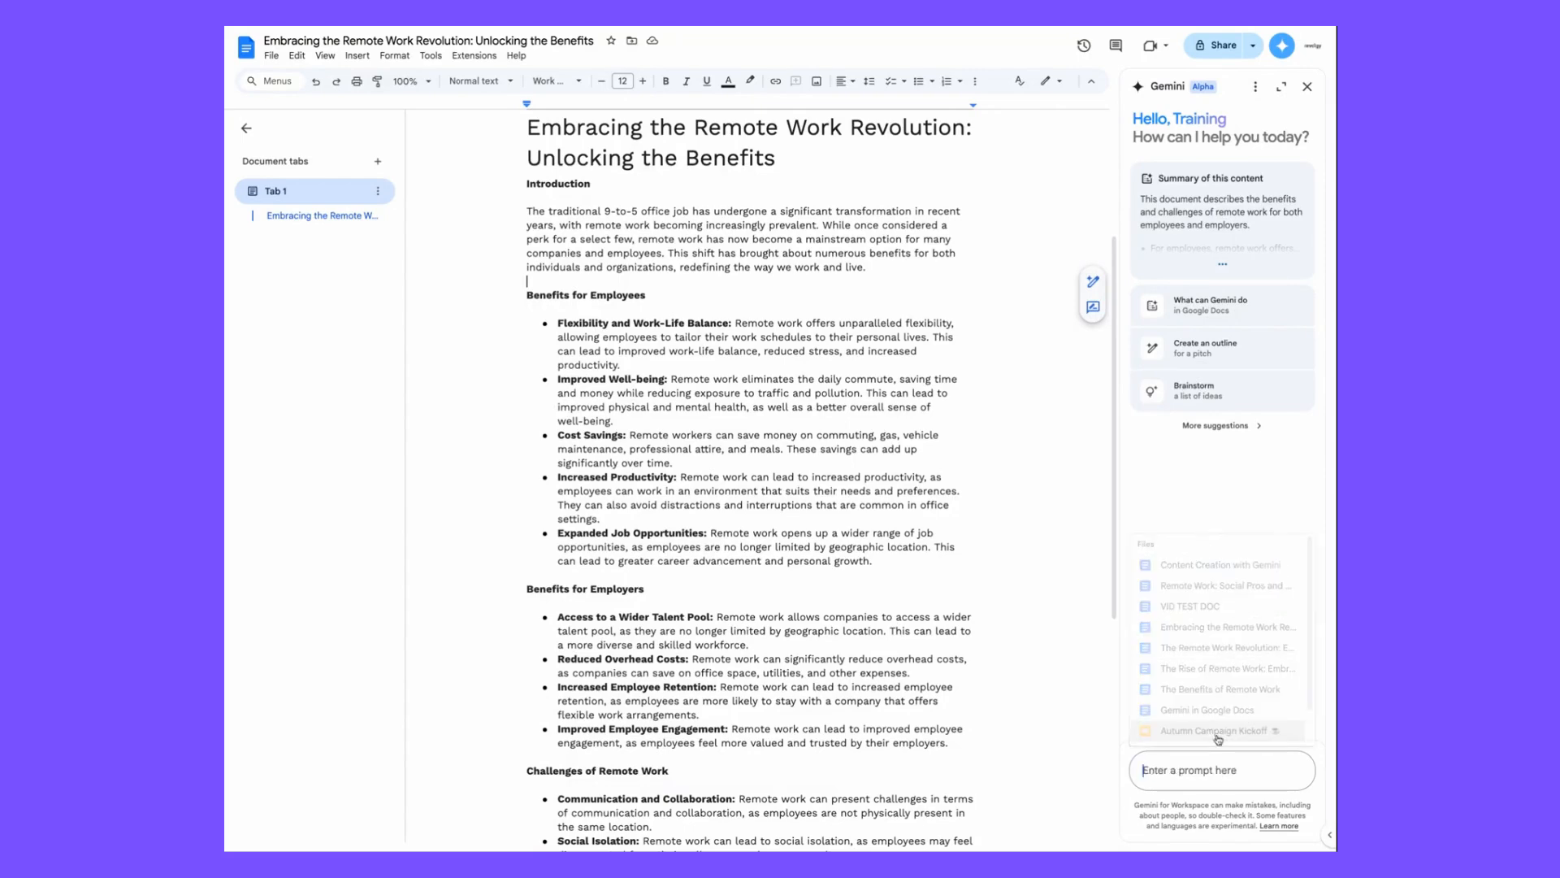
type("Generate a summary from ")
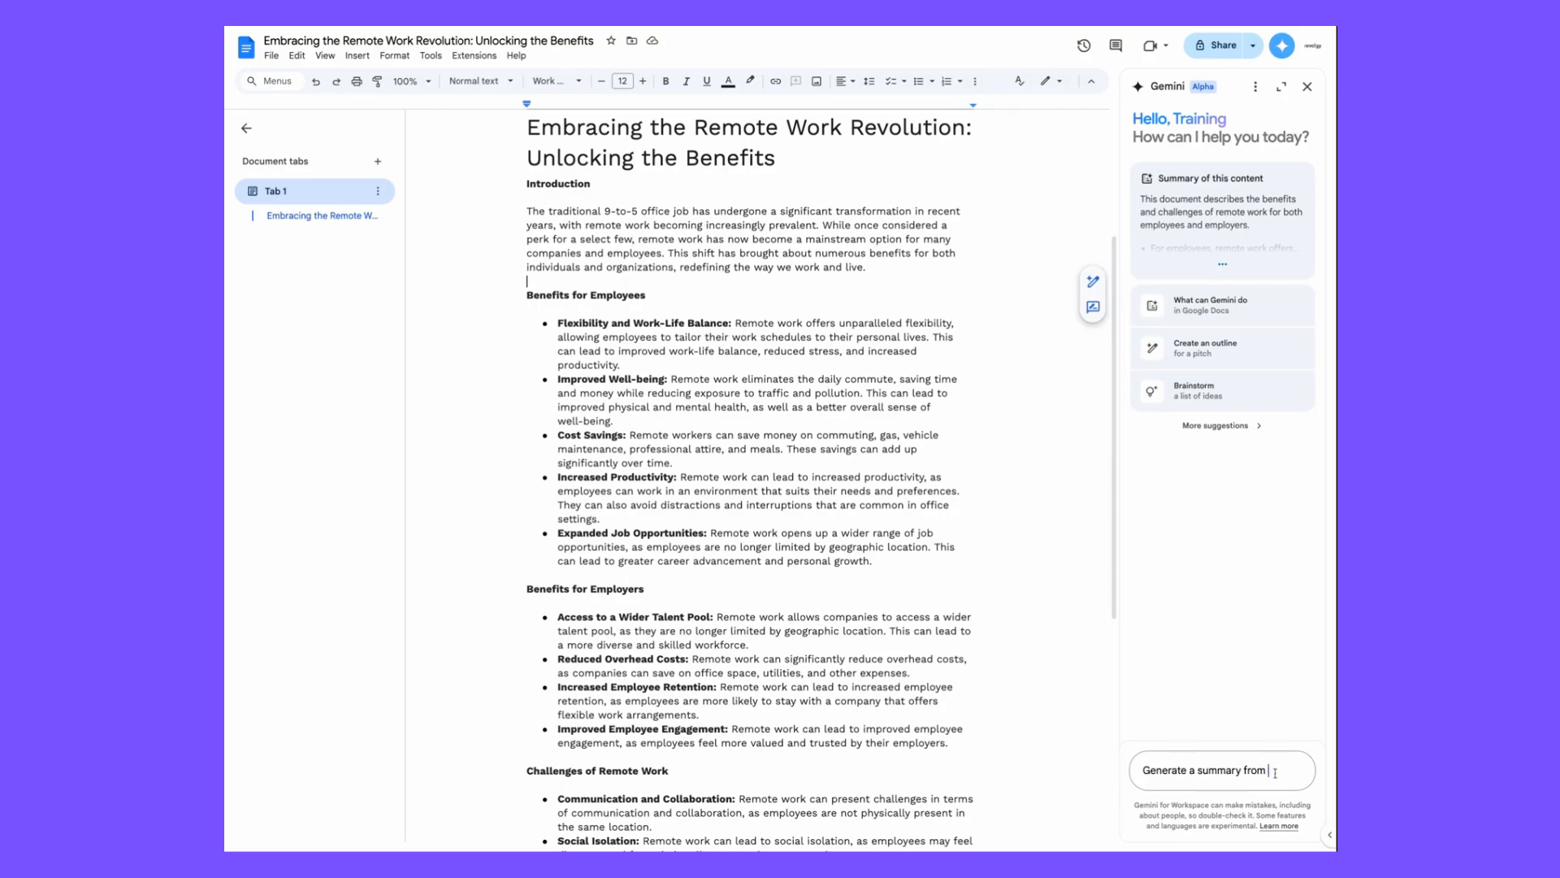
type("@")
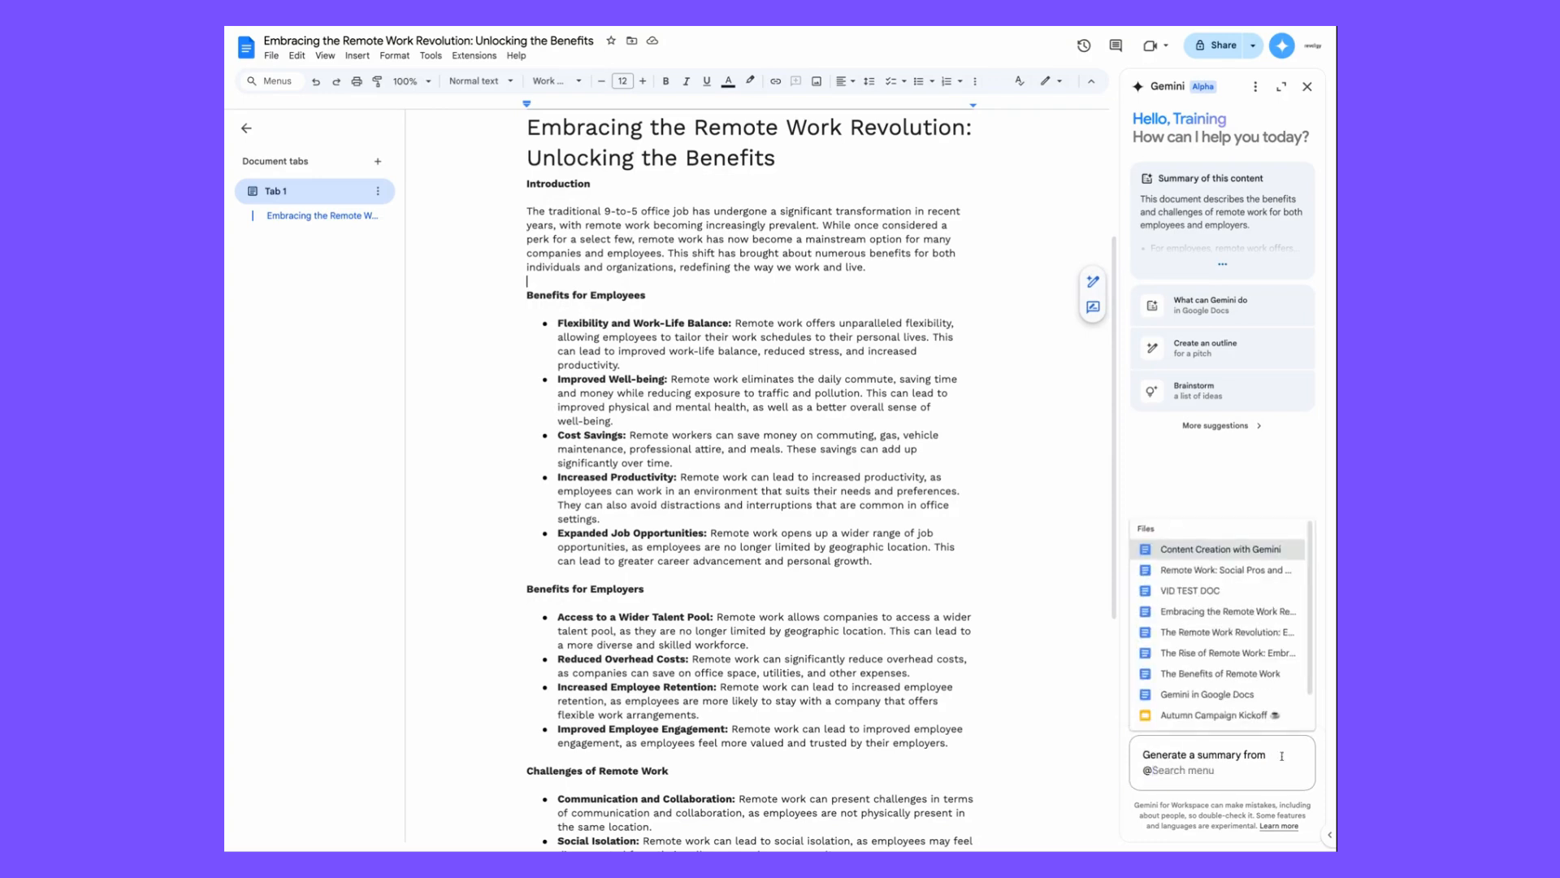
left_click(1220, 570)
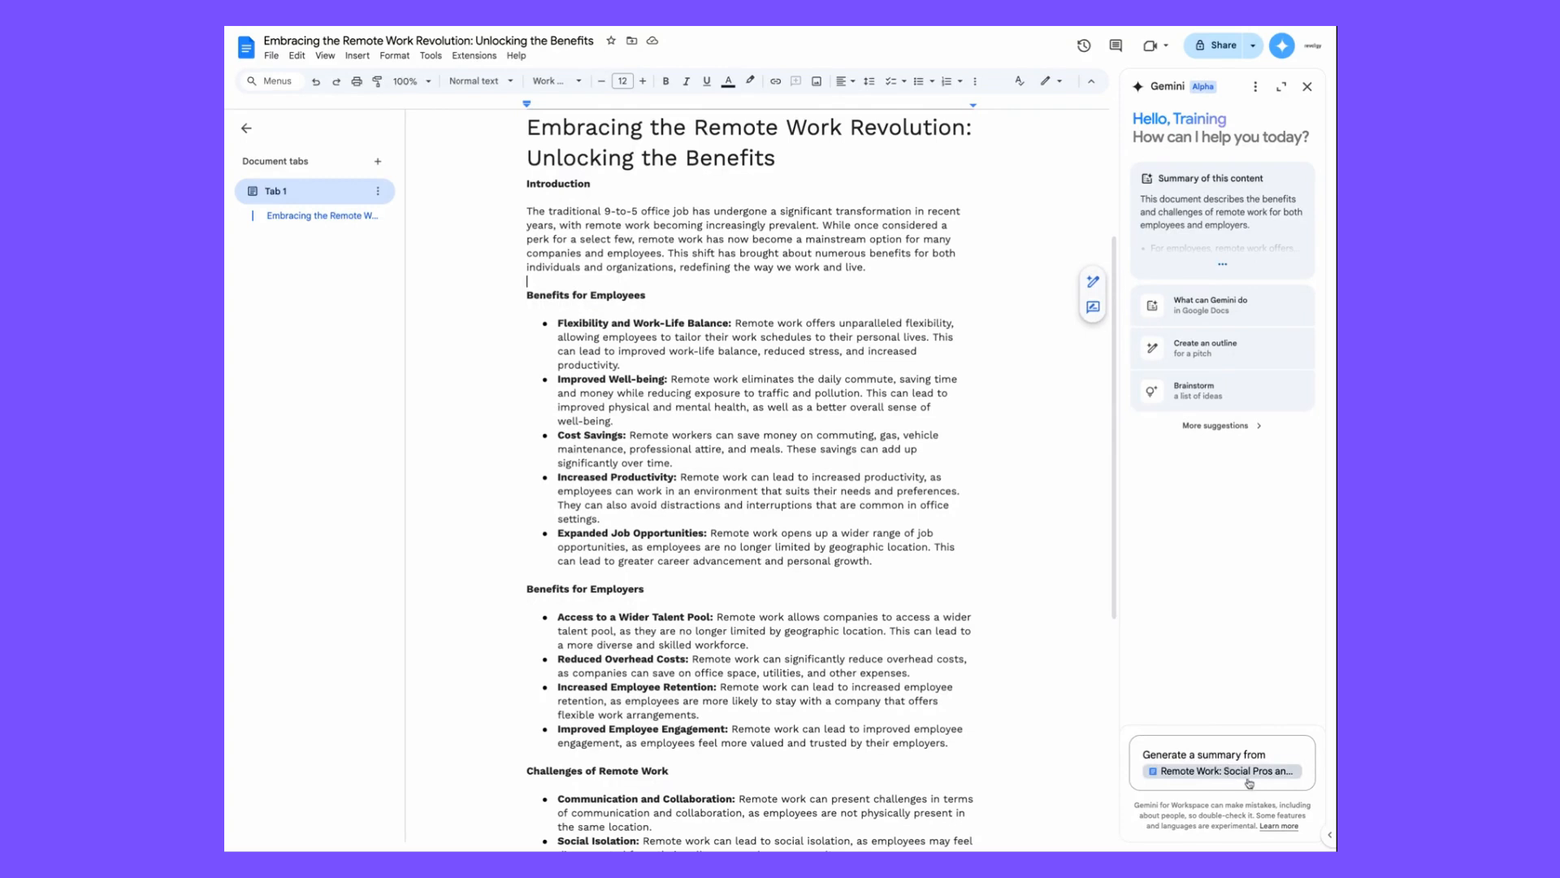
key("Return")
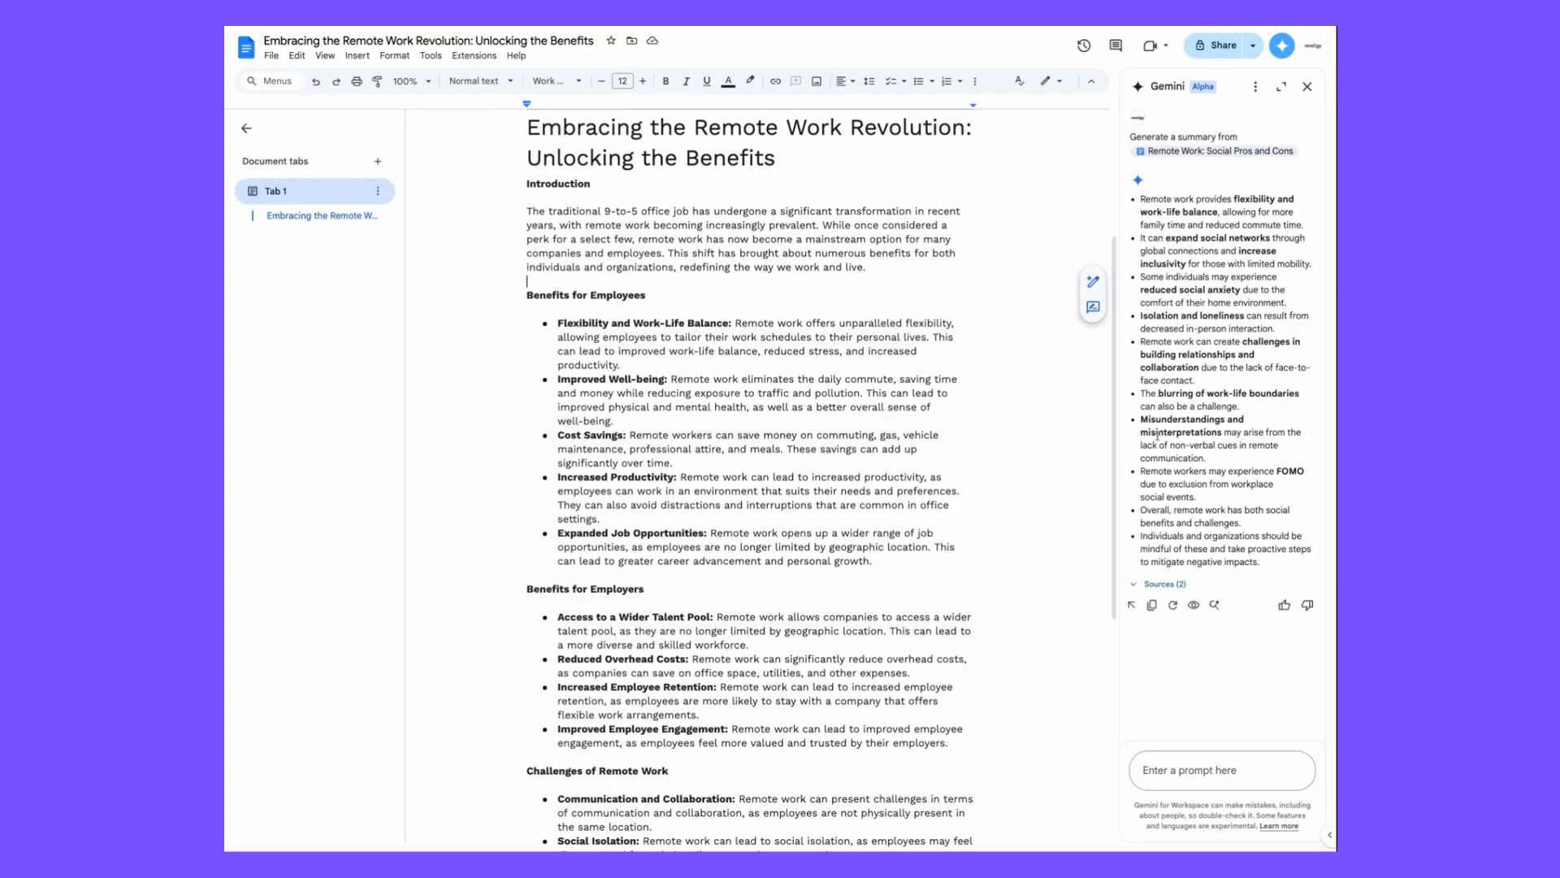
Insert the Gemini summary on a new line below the Challenges of Remote Work heading.
left_click(567, 786)
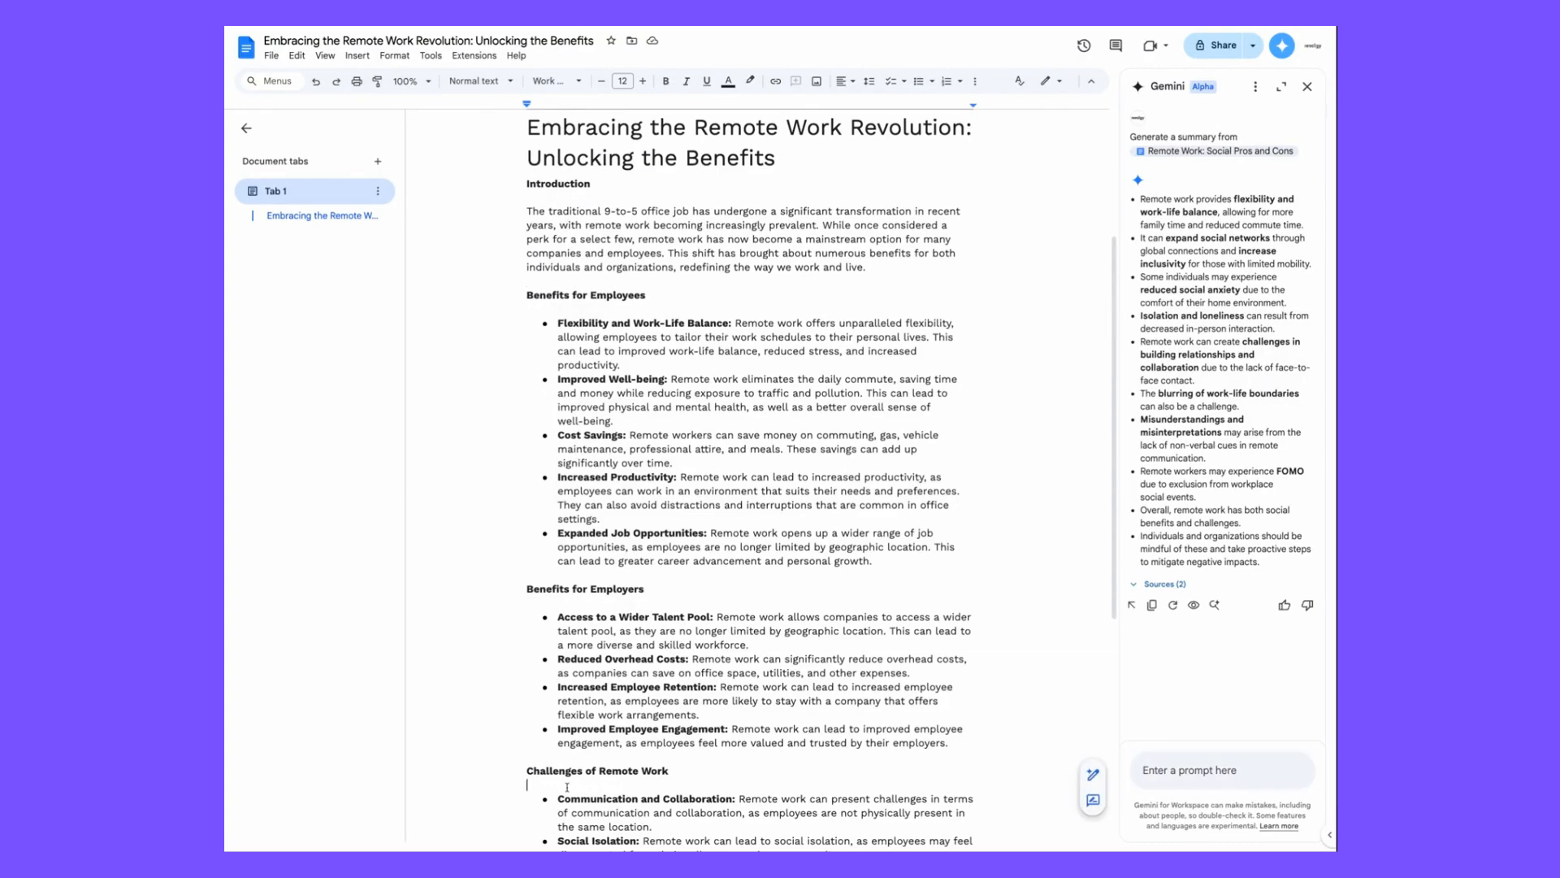
key("Return")
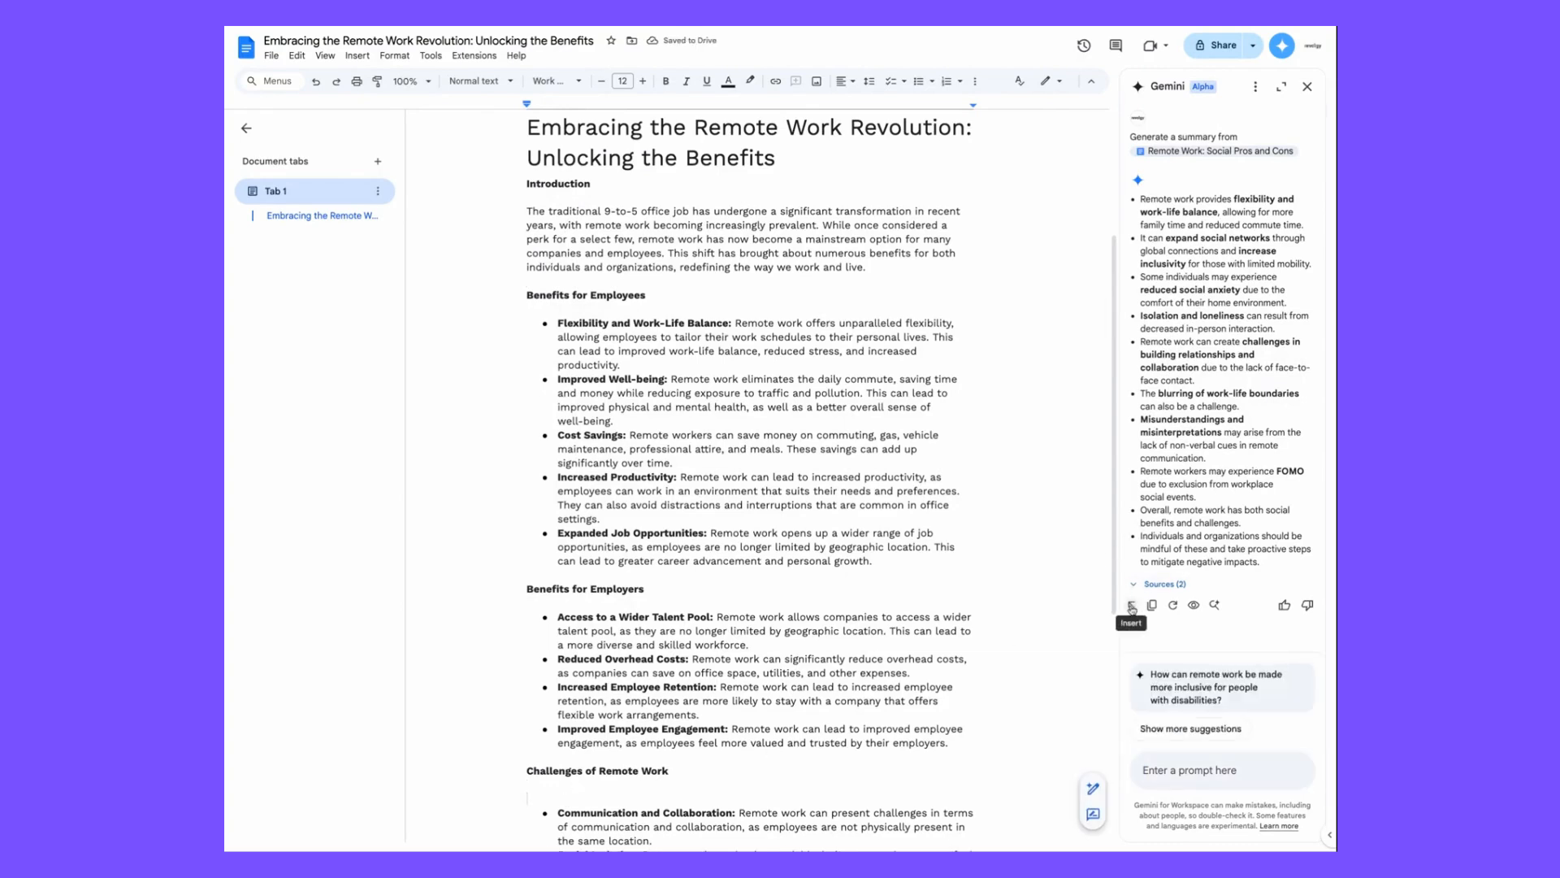
left_click(1132, 606)
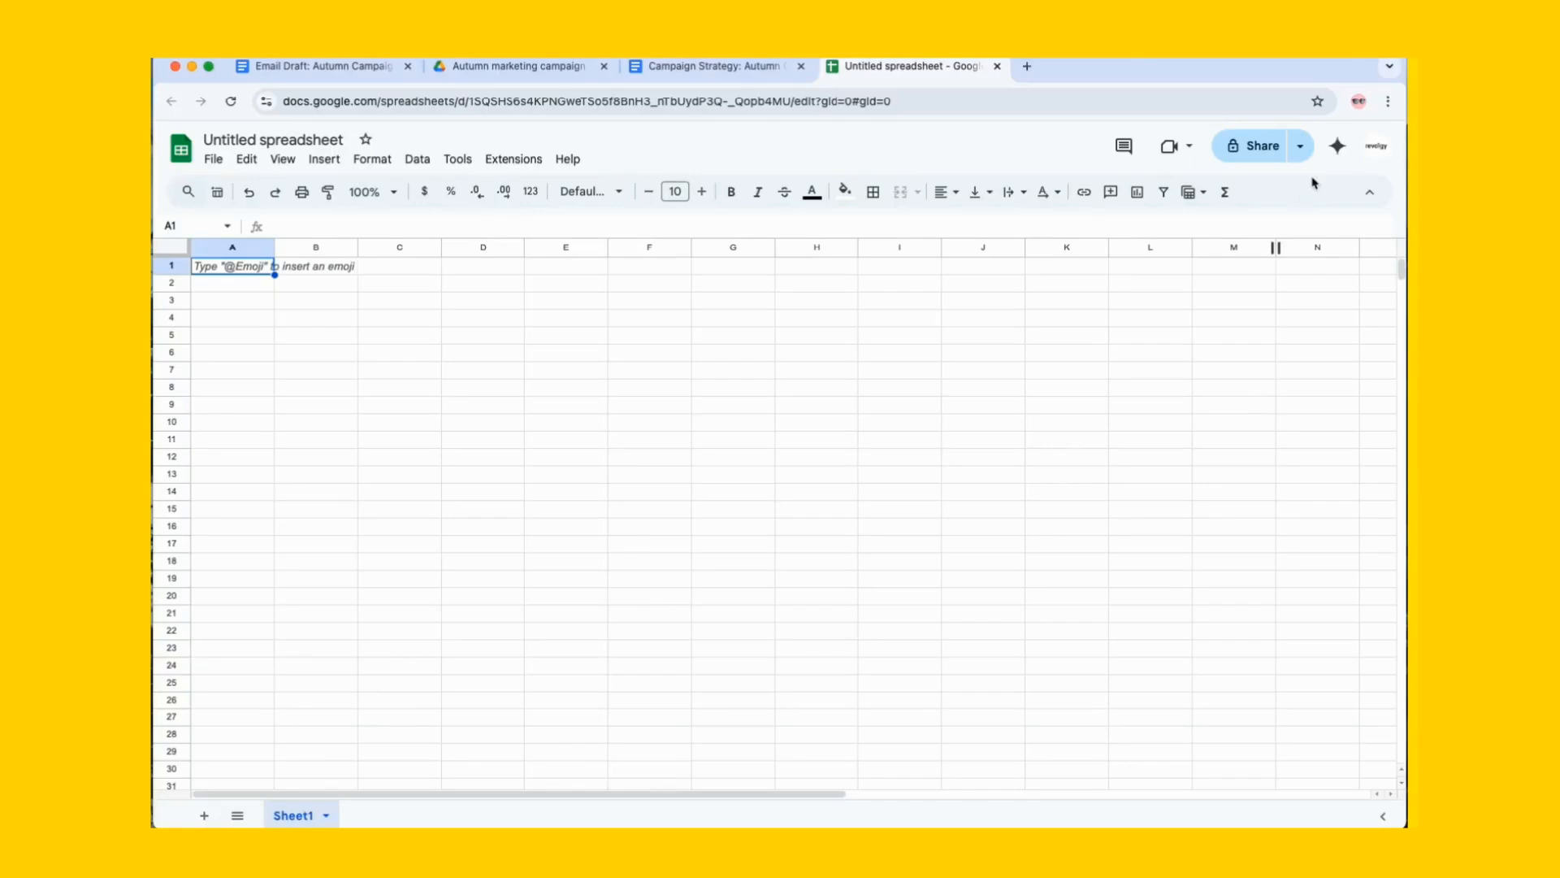
Ask Gemini to "Create a table to track ingredient amounts for each drink from our campaign described in" the referenced Campaign Strategy: Autumn document.
left_click(1339, 147)
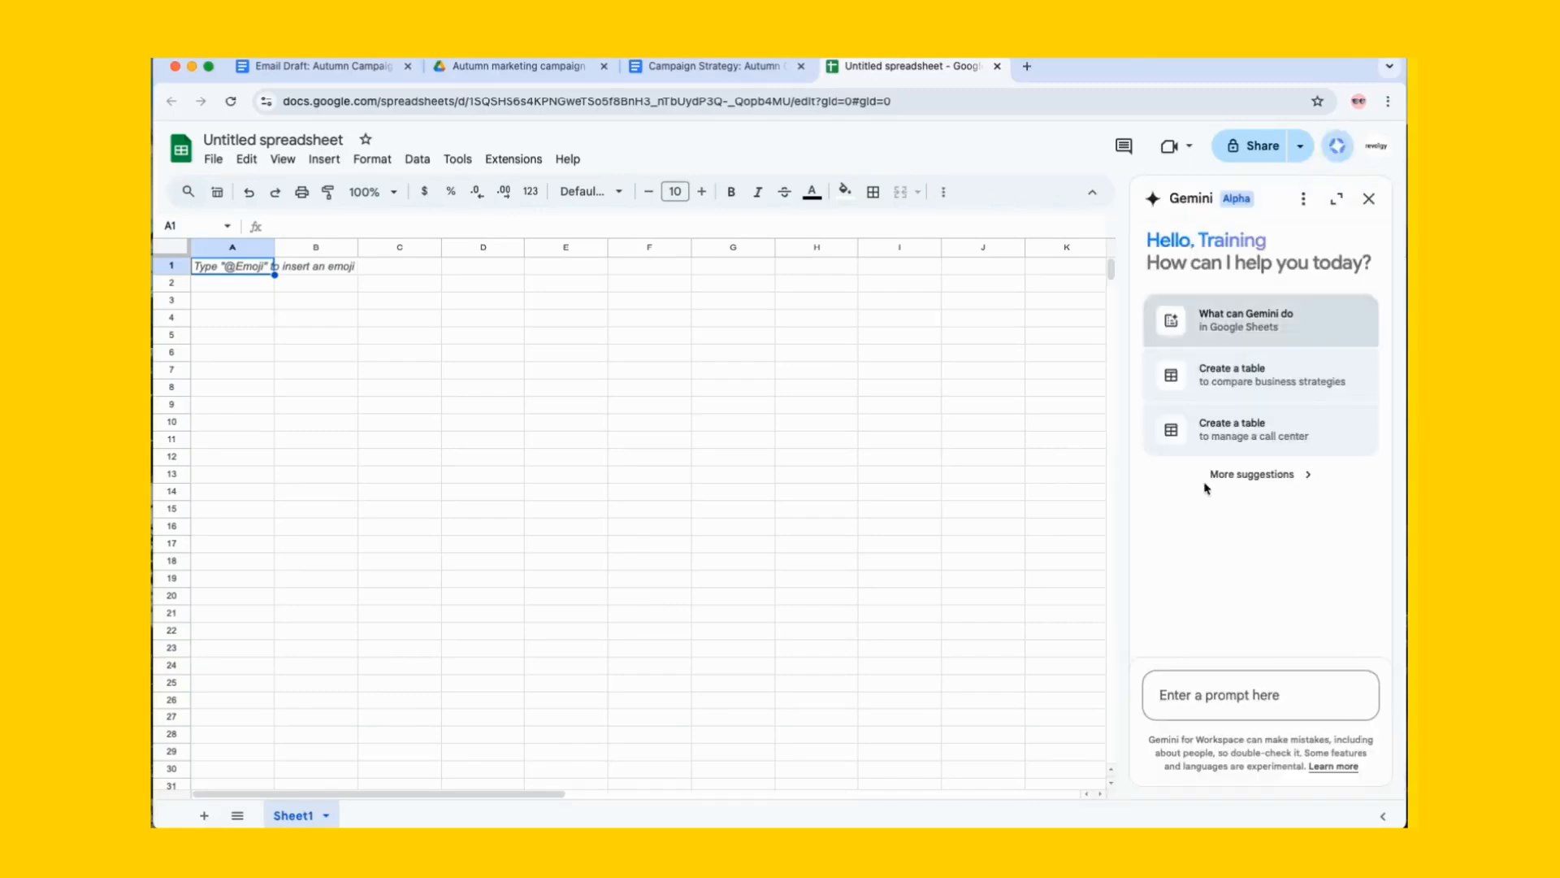
type("Create a table to track ingredient amounts for each drink from our campaign described in")
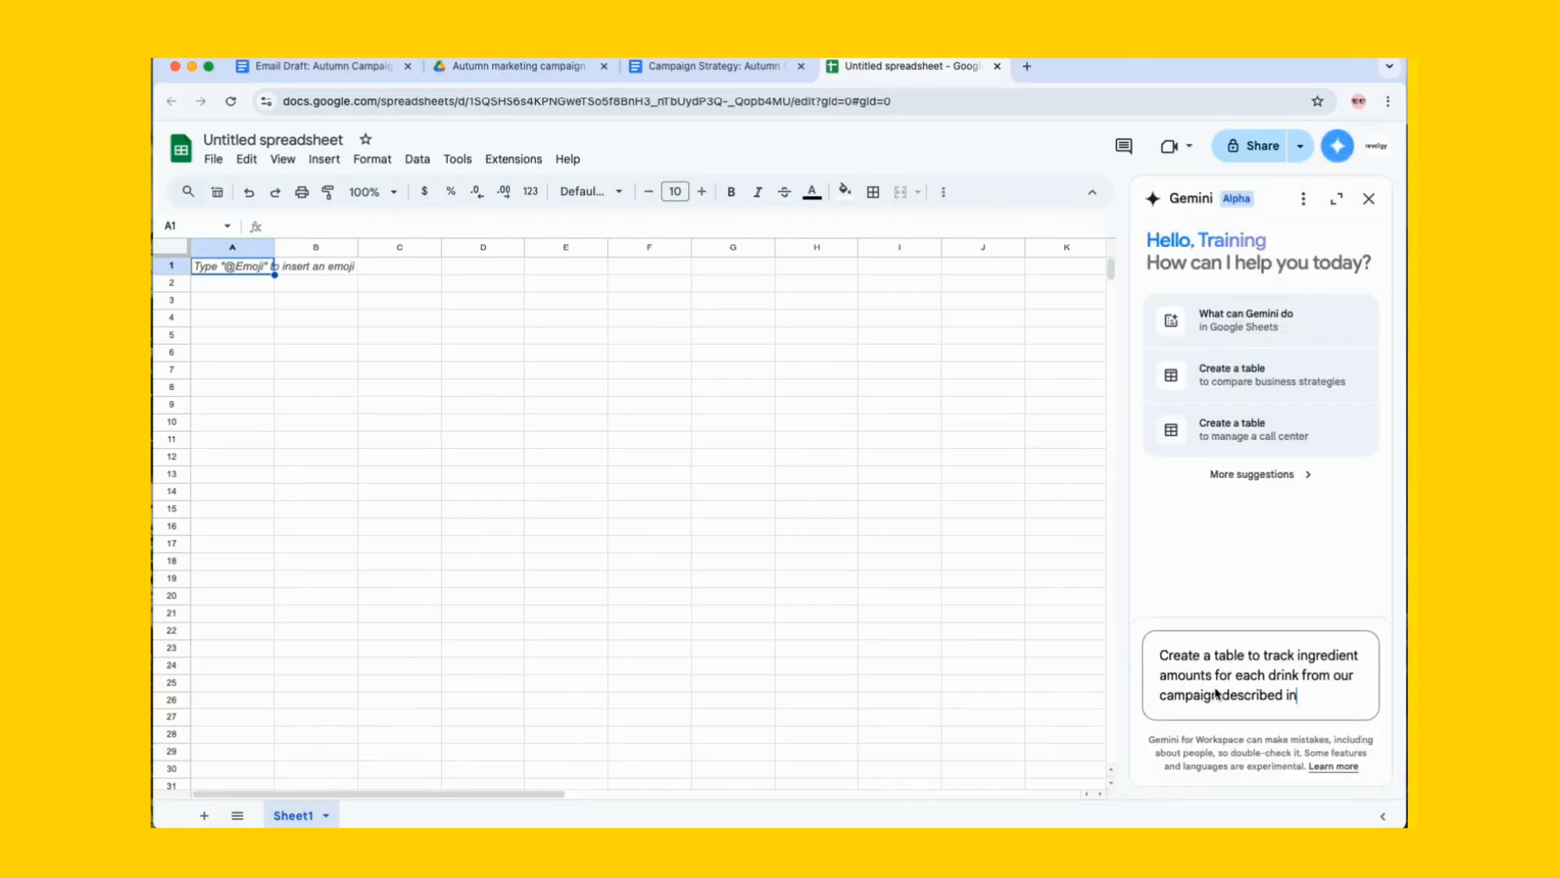
type(" @")
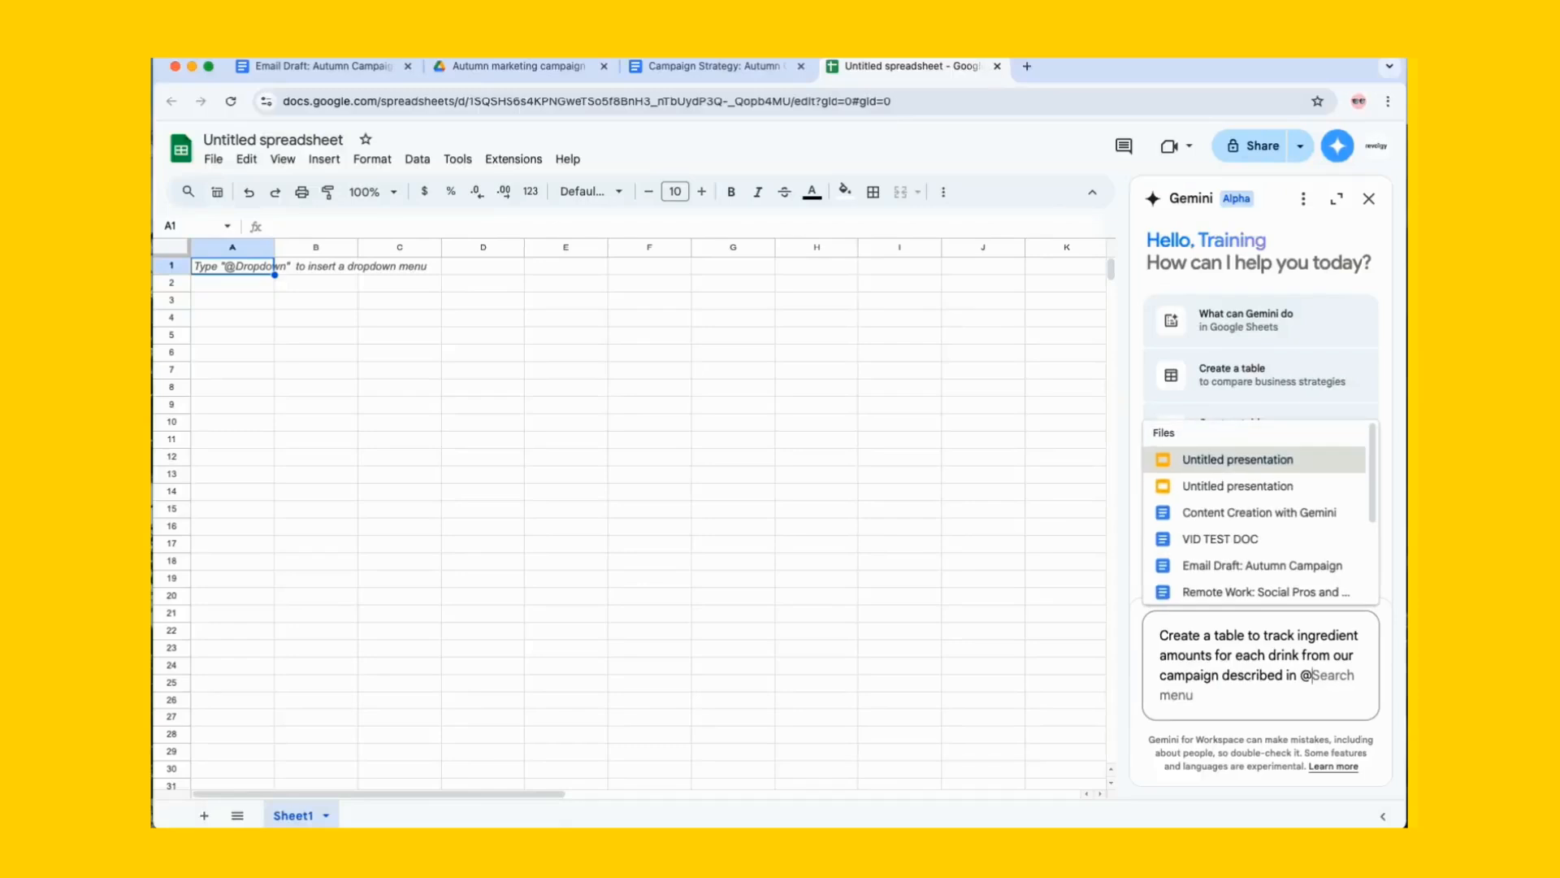
type("ca,")
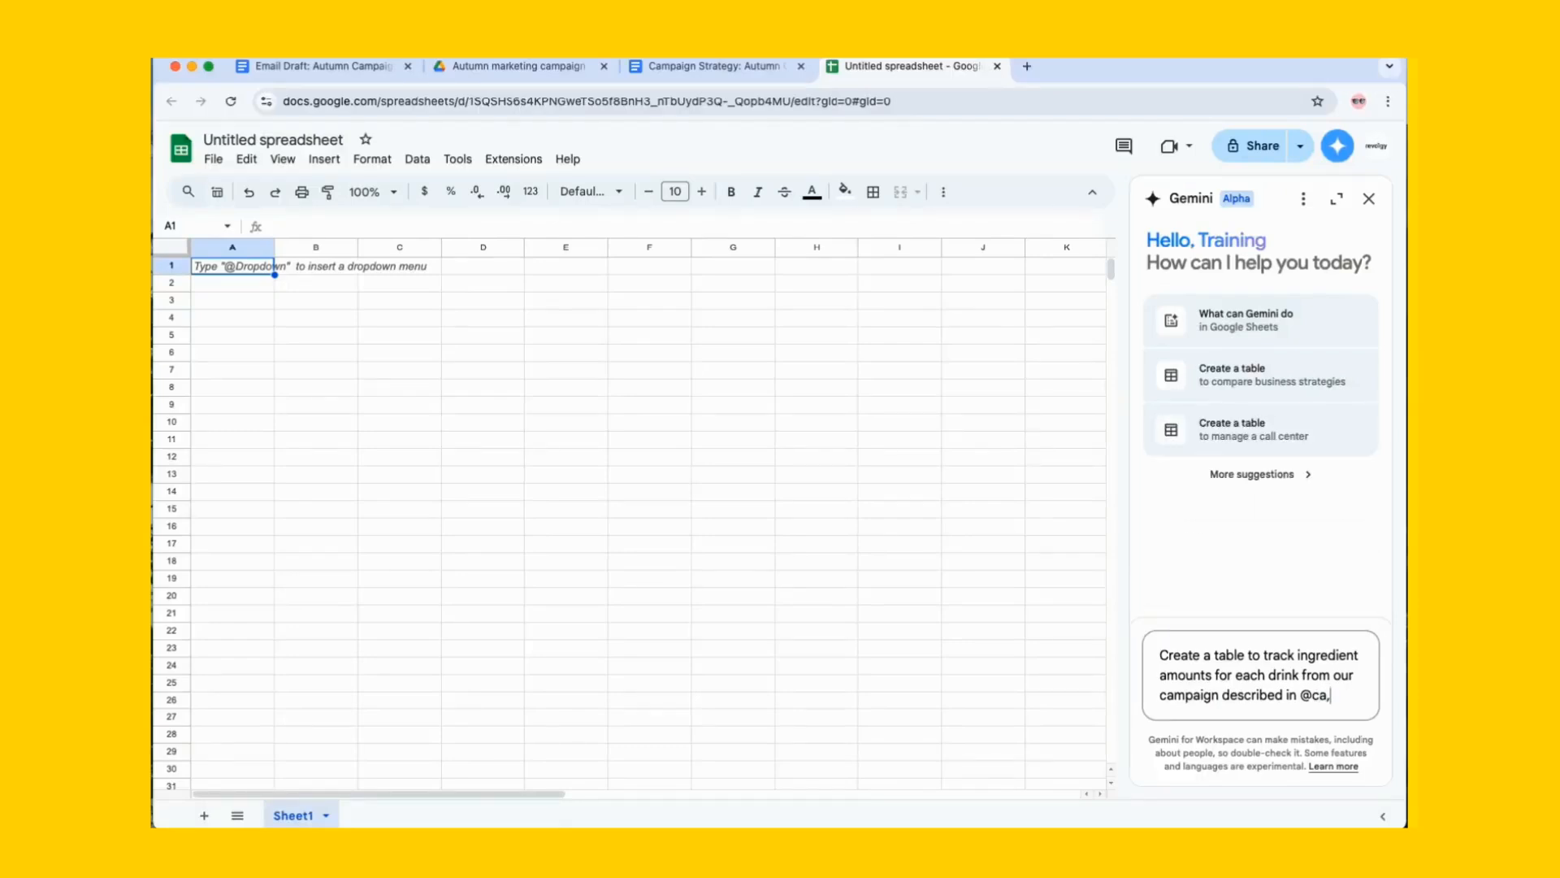
key("BackSpace")
type("mpa")
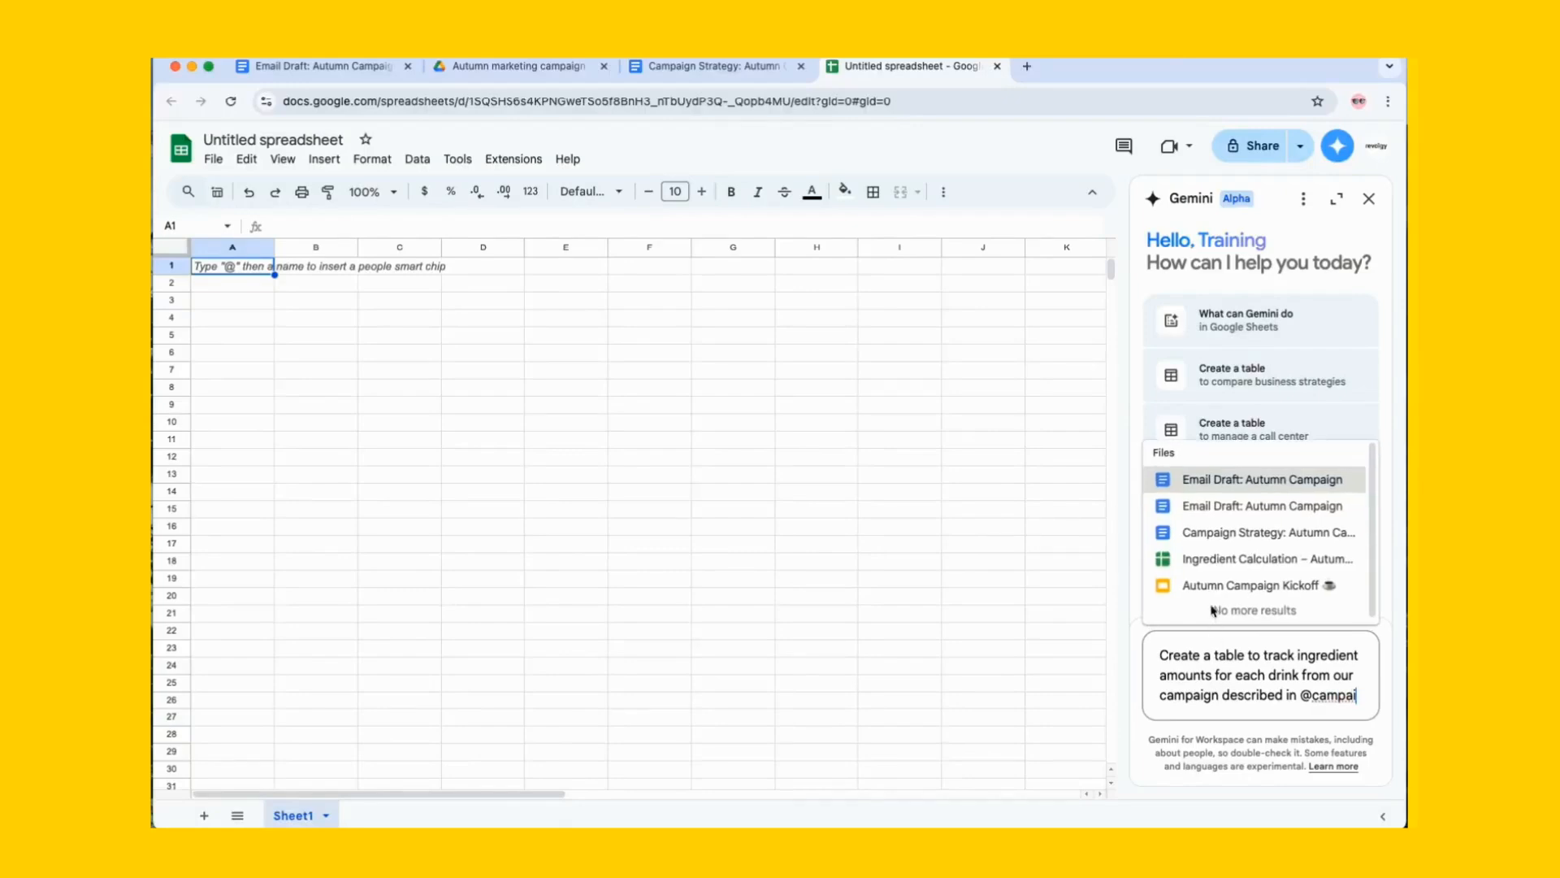
type("i")
left_click(1240, 533)
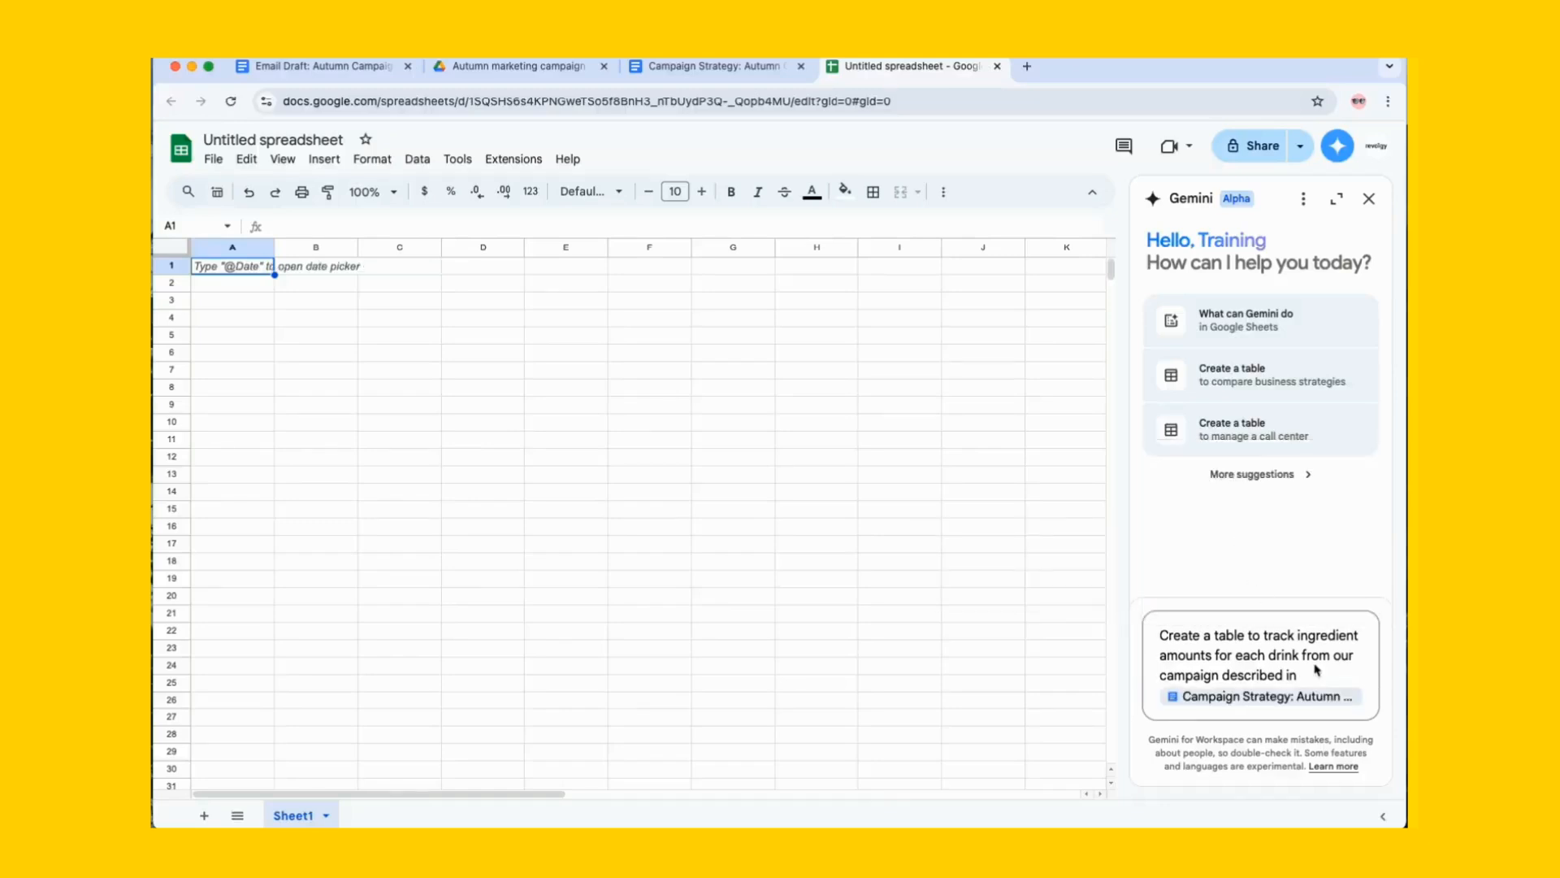
key("Return")
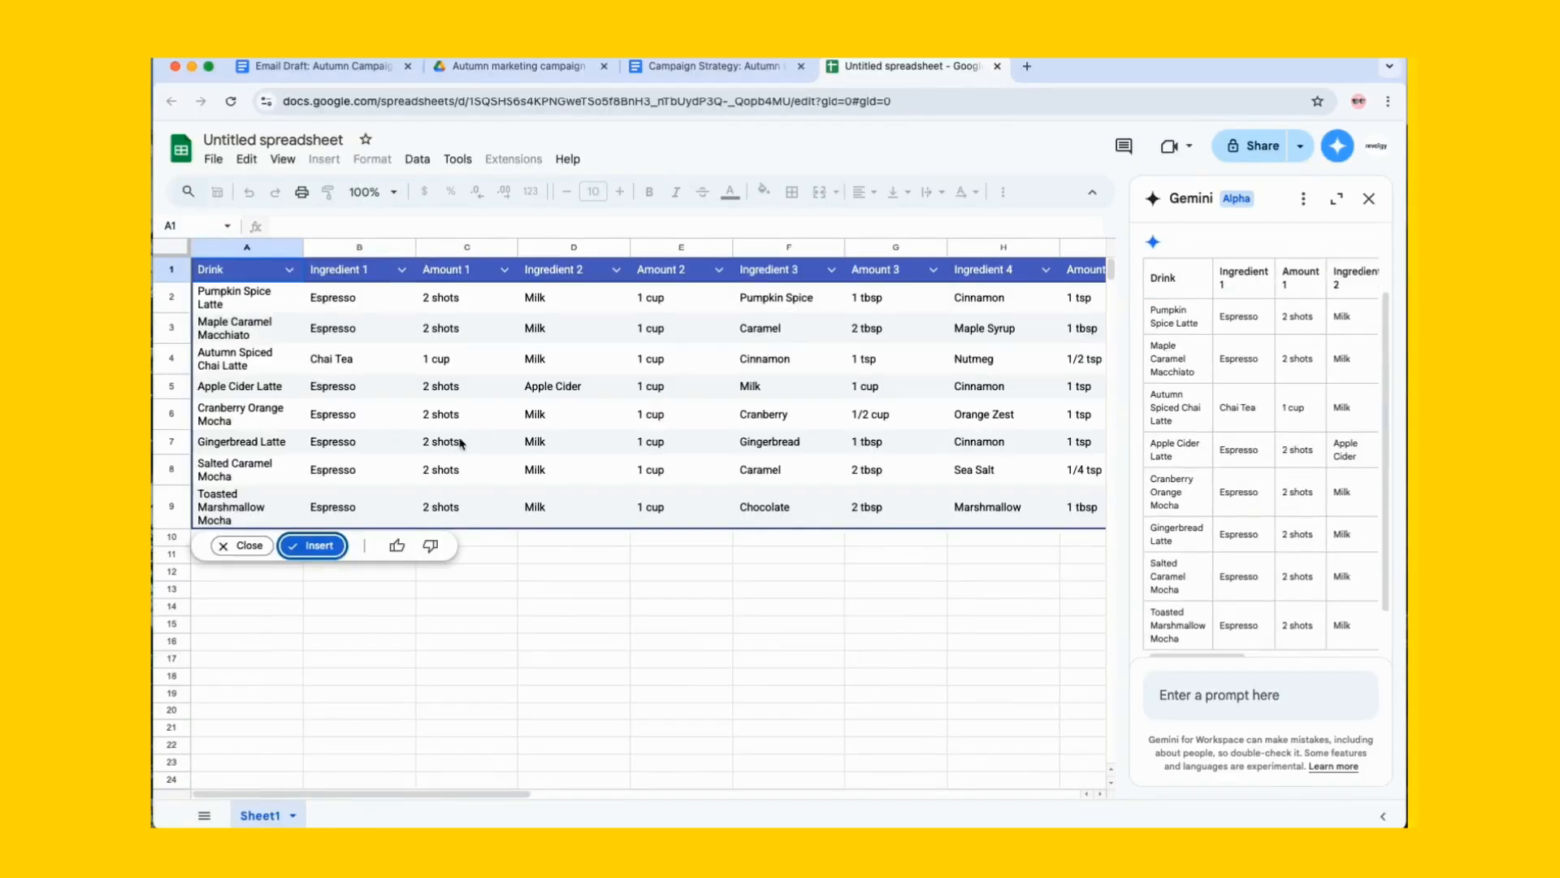
Review all columns of the generated drink ingredient table and insert it into the sheet.
scroll(461, 443, "right", 3)
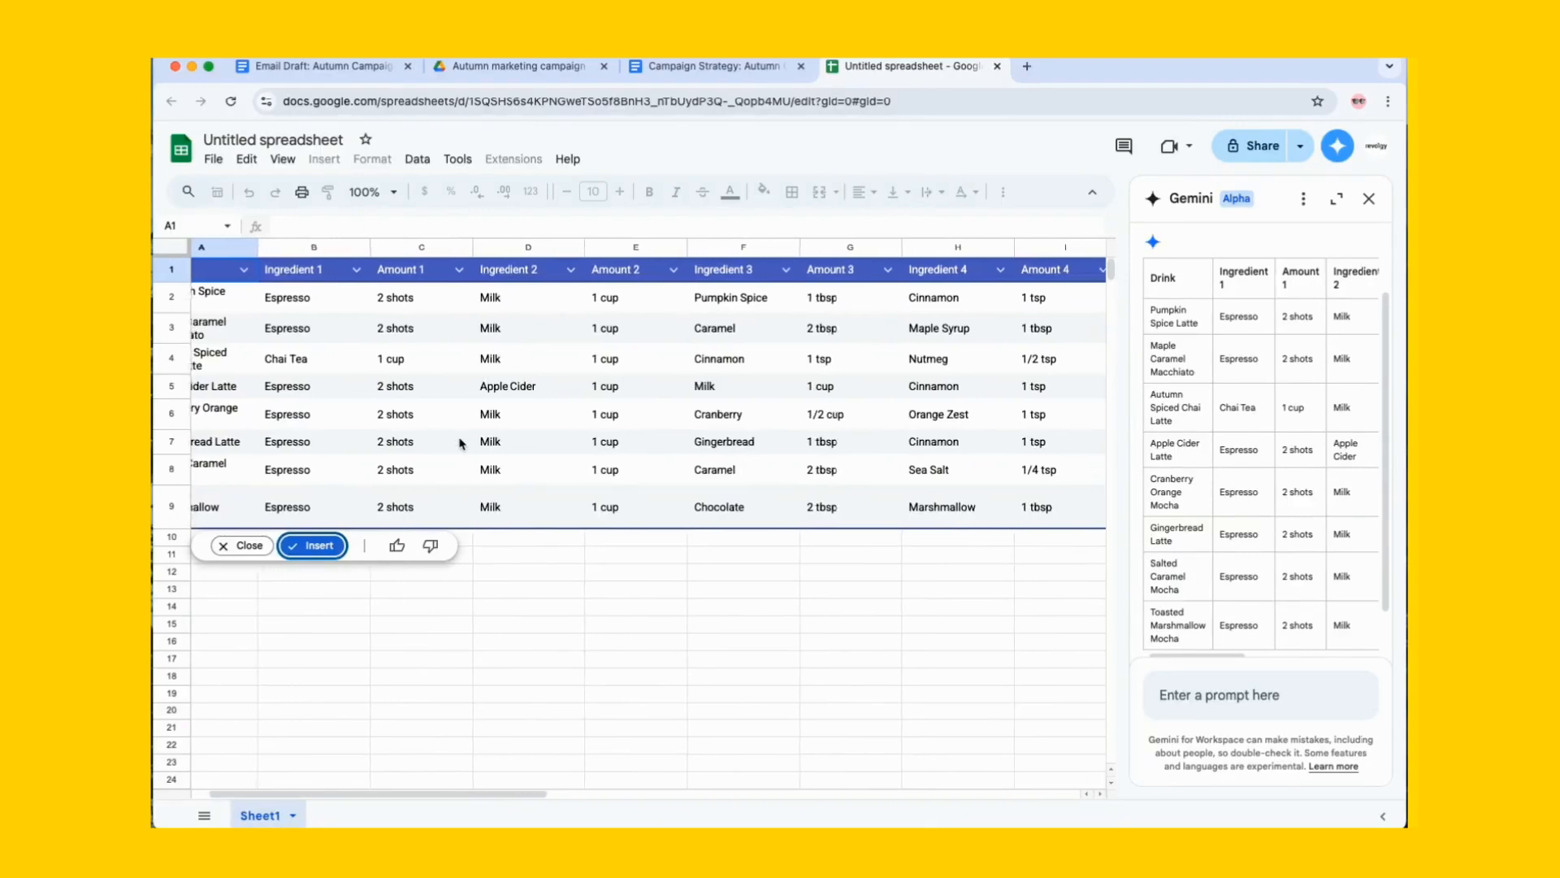
scroll(461, 443, "right", 3)
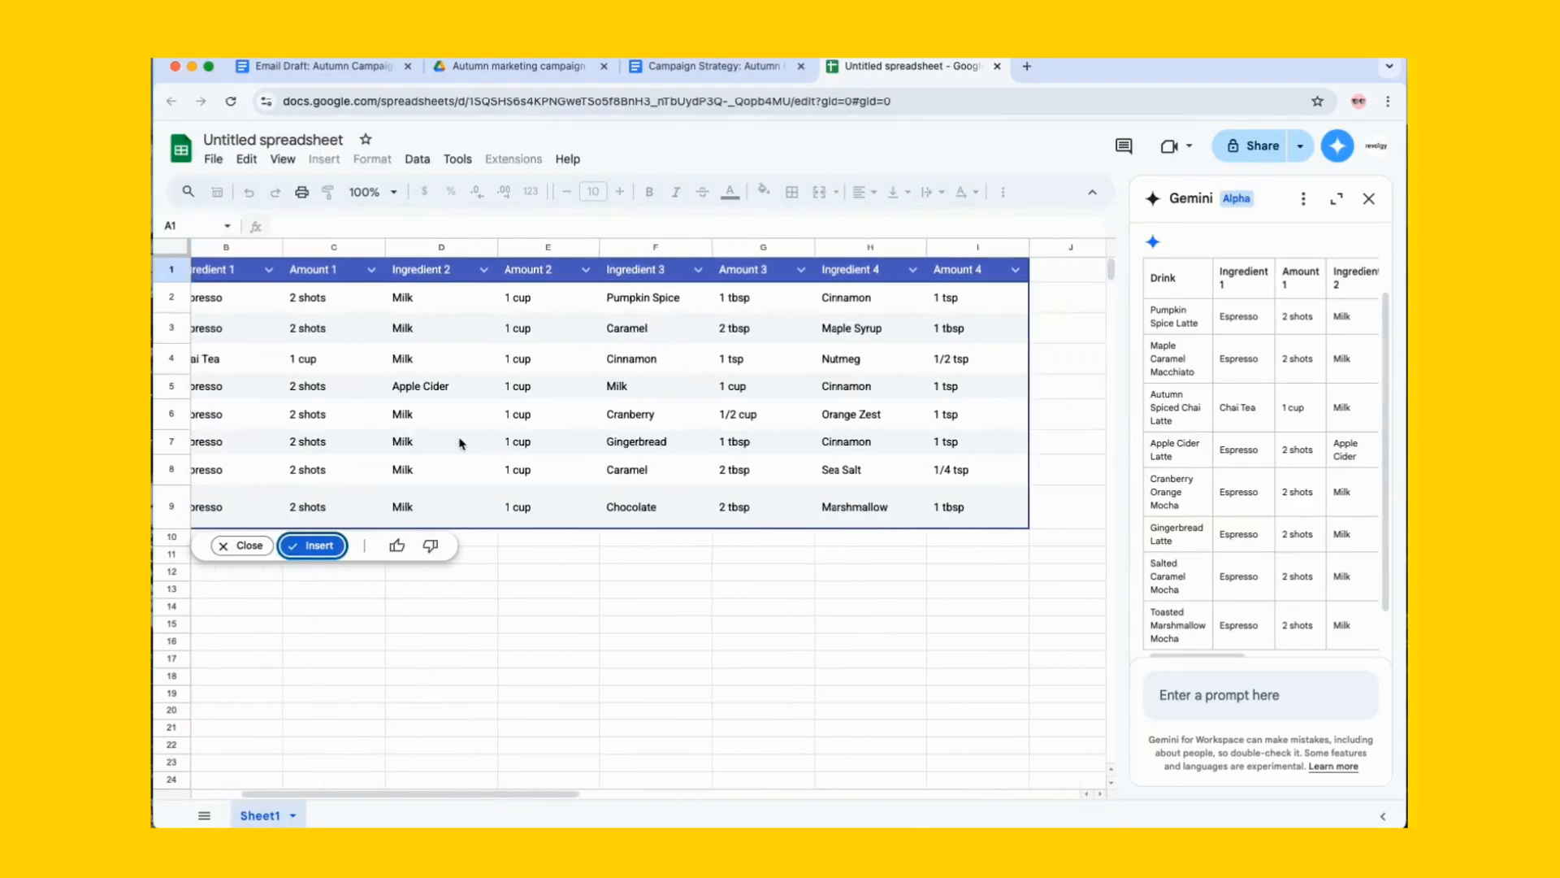
left_click(314, 545)
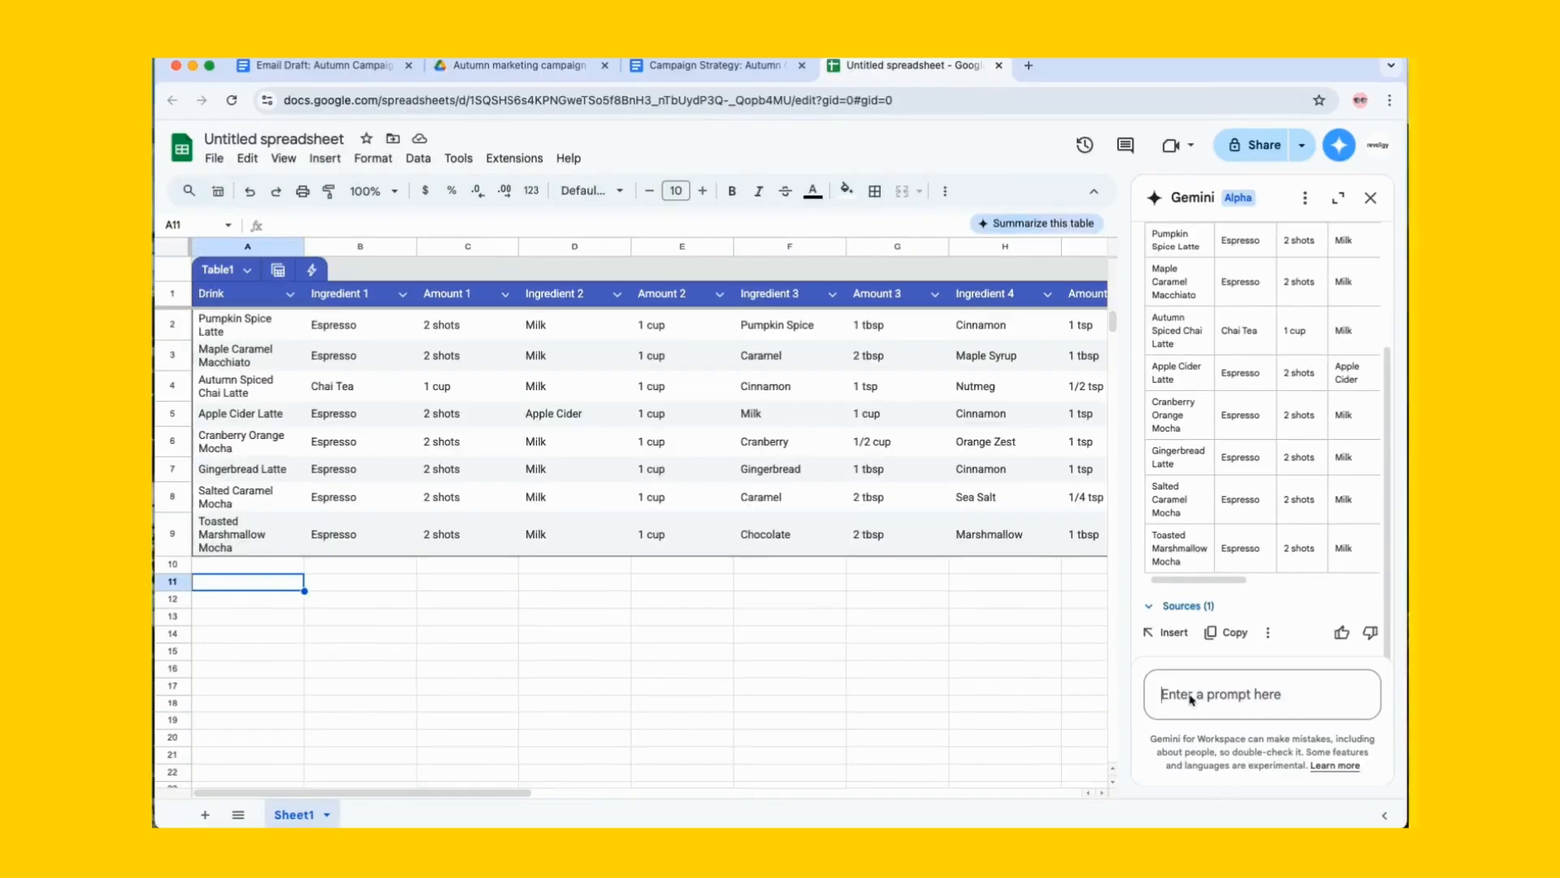
Ask Gemini to "Create a table with approximate costs for each drink and the suggested price.".
type("Create a table with approximate costs for each drink and the suggested price.")
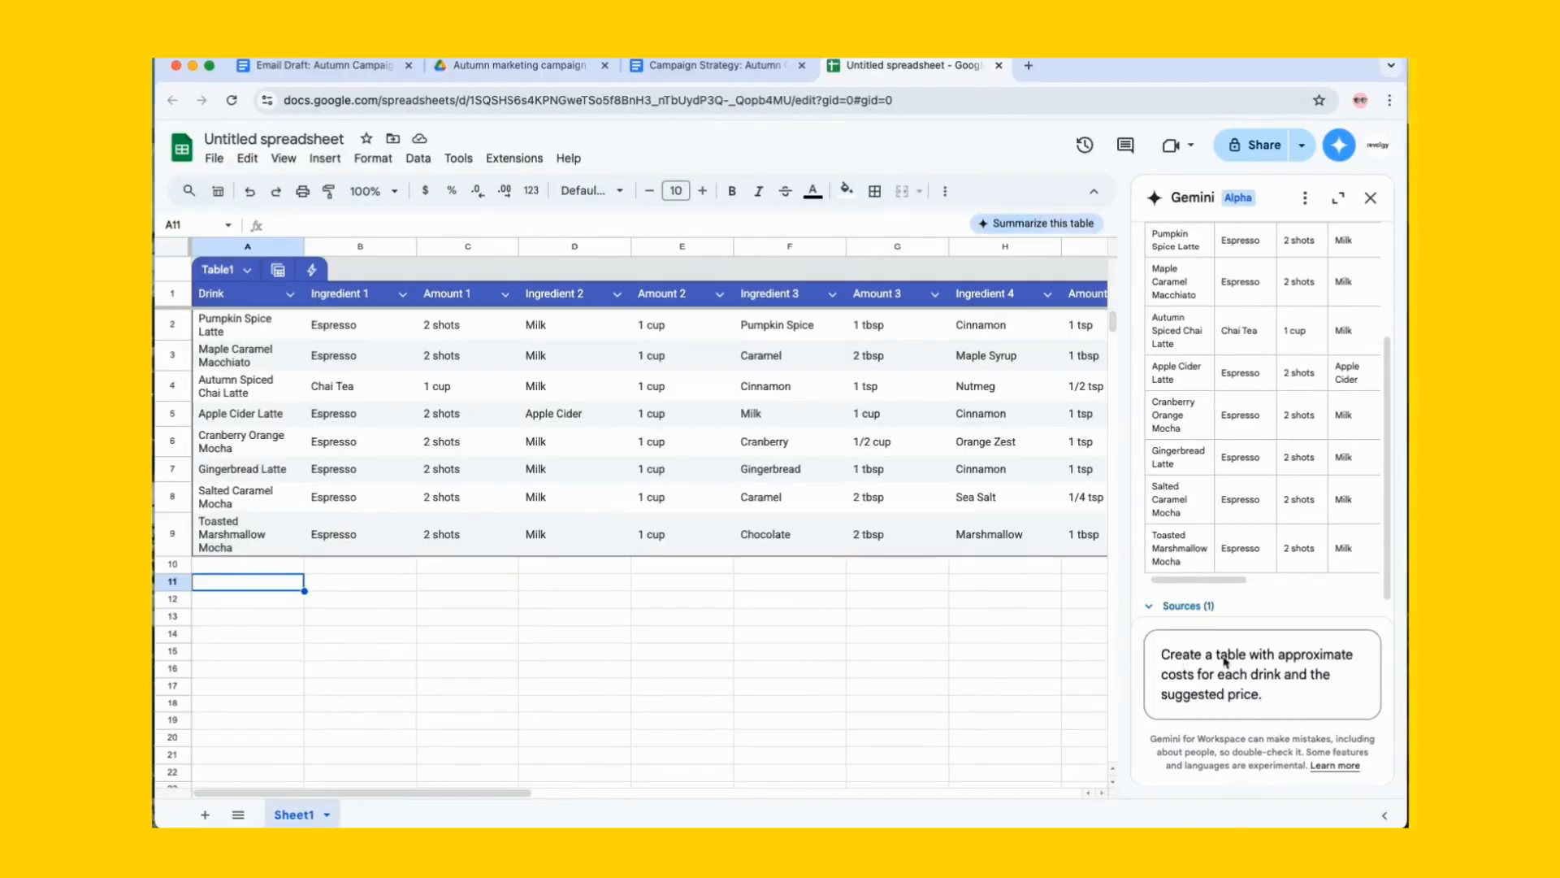
key("Return")
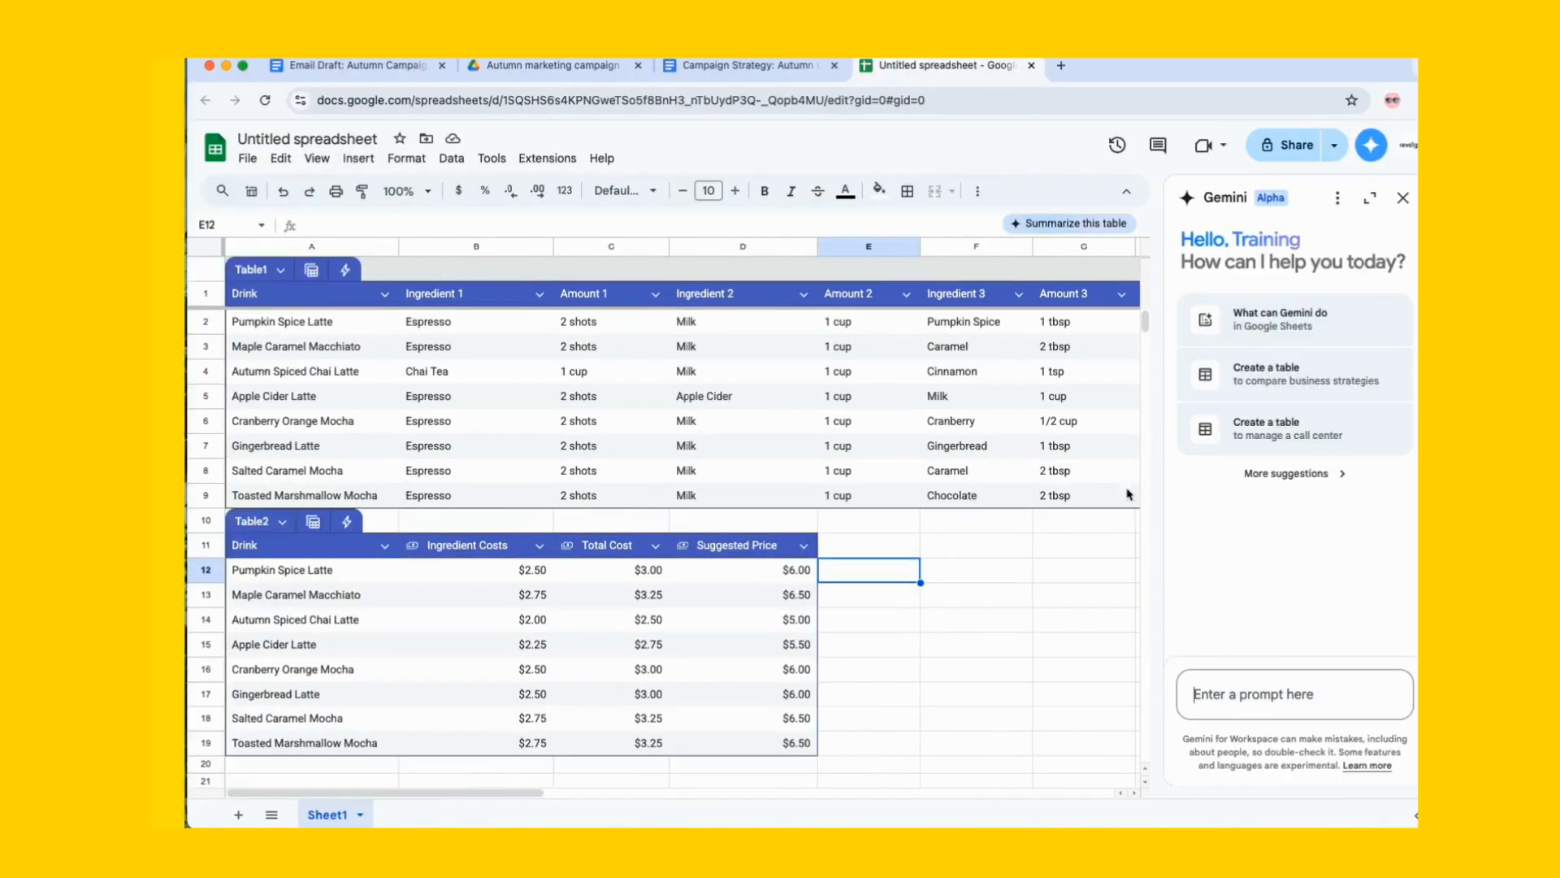
Ask Gemini to "Create a formula for the profit of a Pumpkin Spice Latte".
left_click(1200, 694)
type("Create a formula for the profit of a Pumpkin Spice Latte")
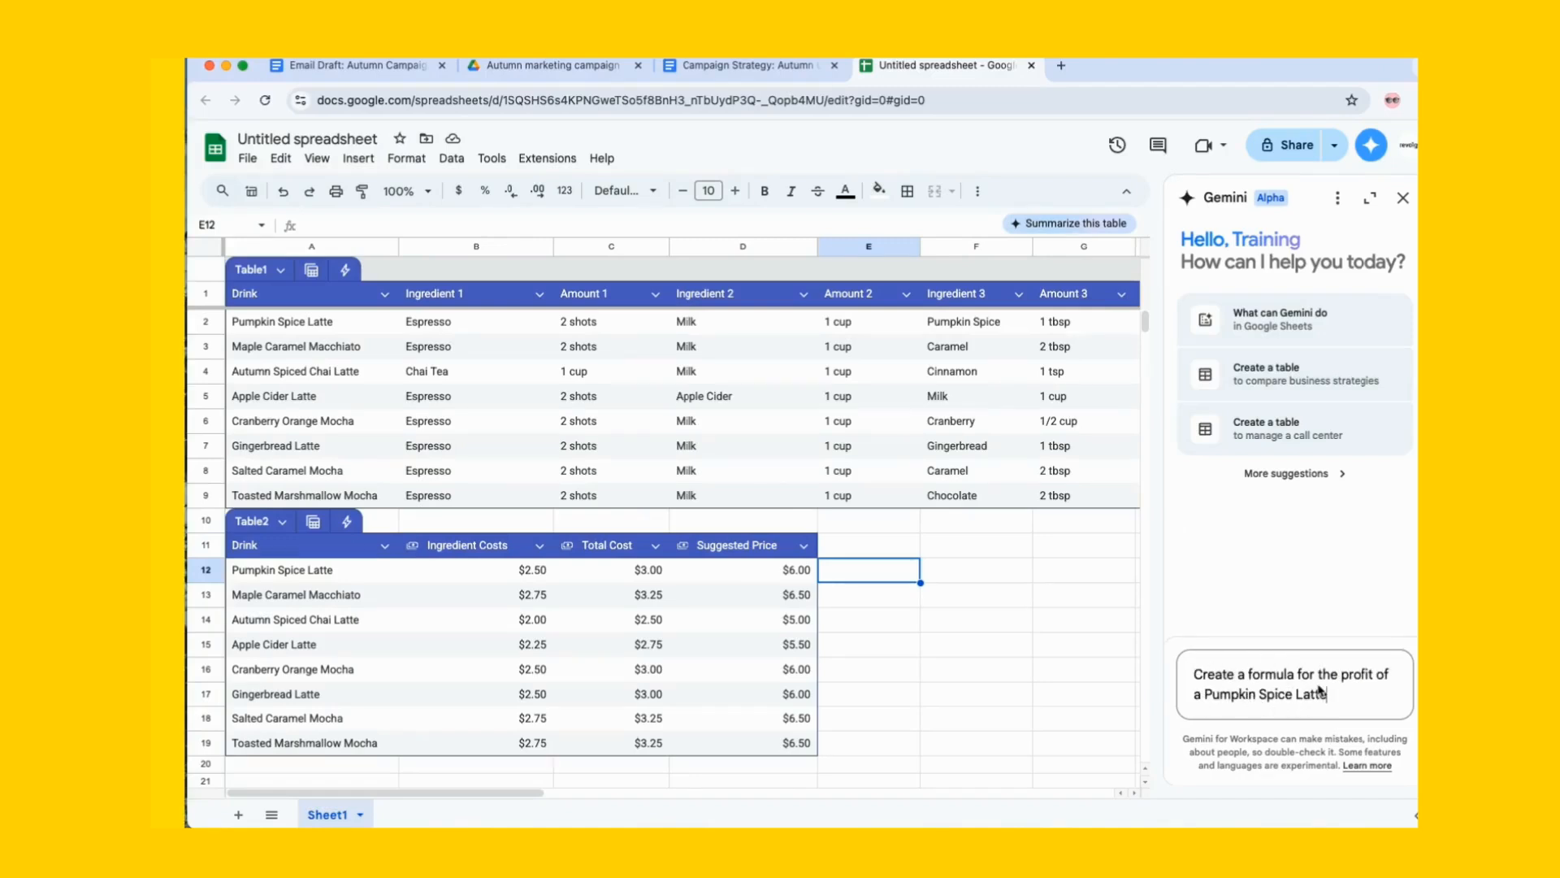
key("Return")
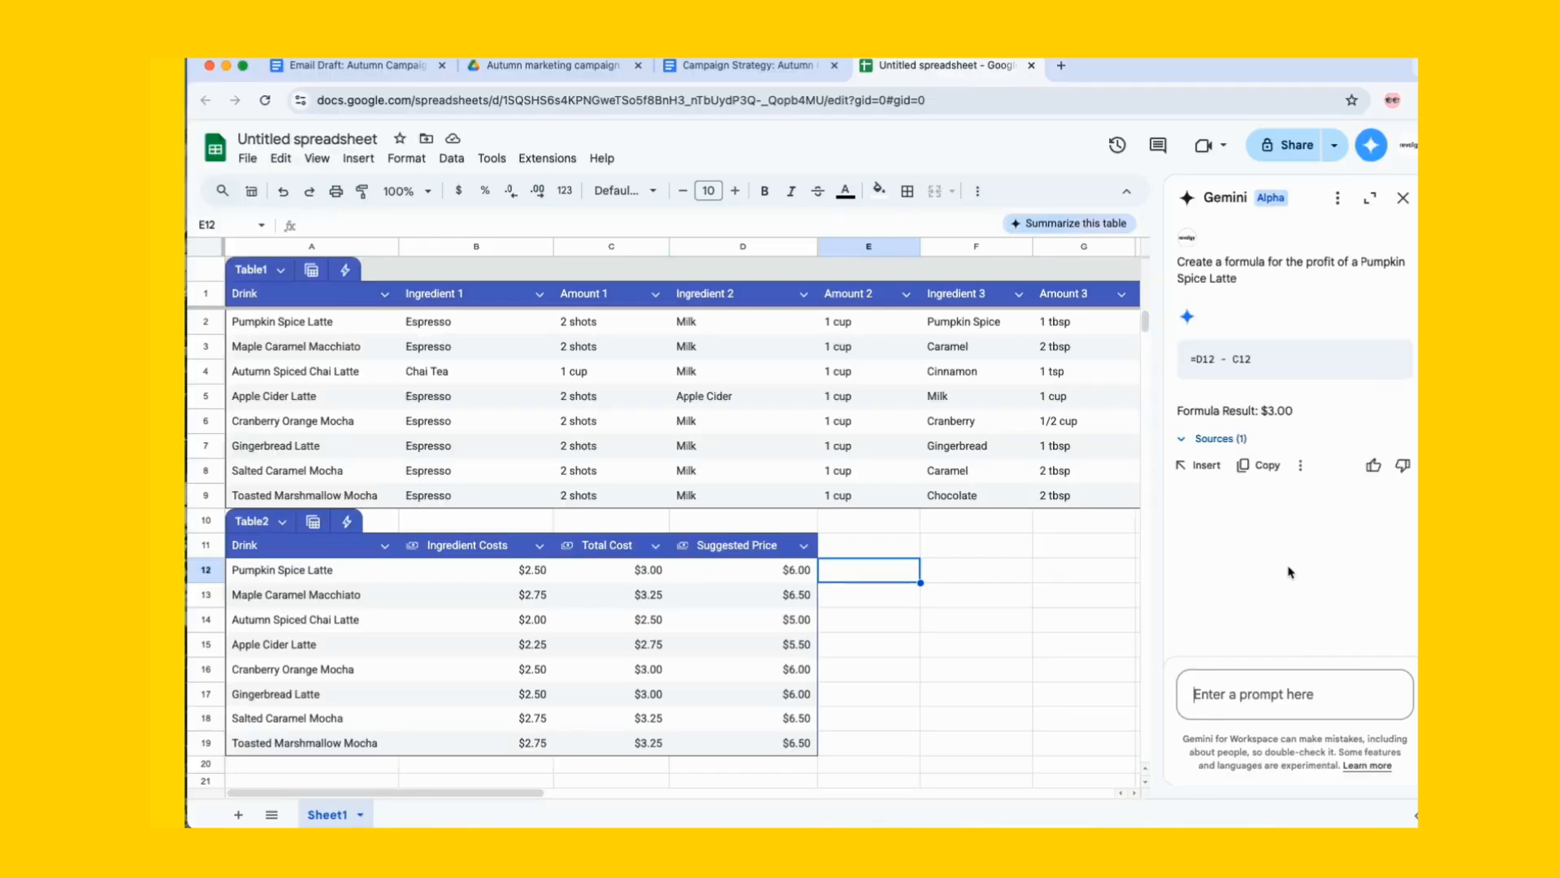
Insert Gemini's profit formula =D12 - C12 into cell E12 and fill it down through E19 for all drinks.
left_click(1201, 466)
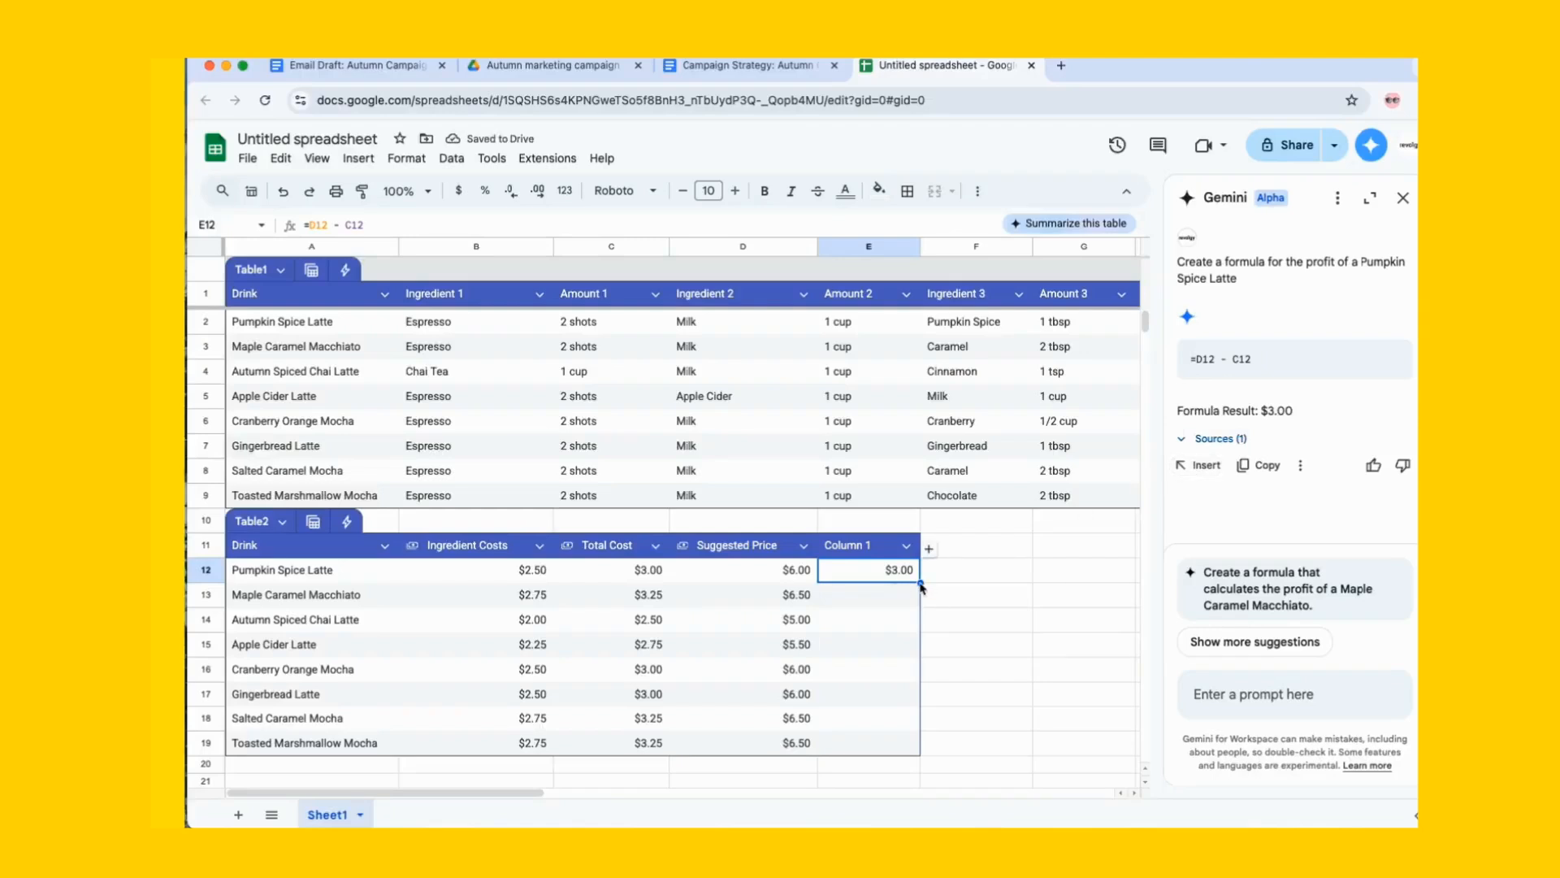
left_click_drag(920, 585, 909, 755)
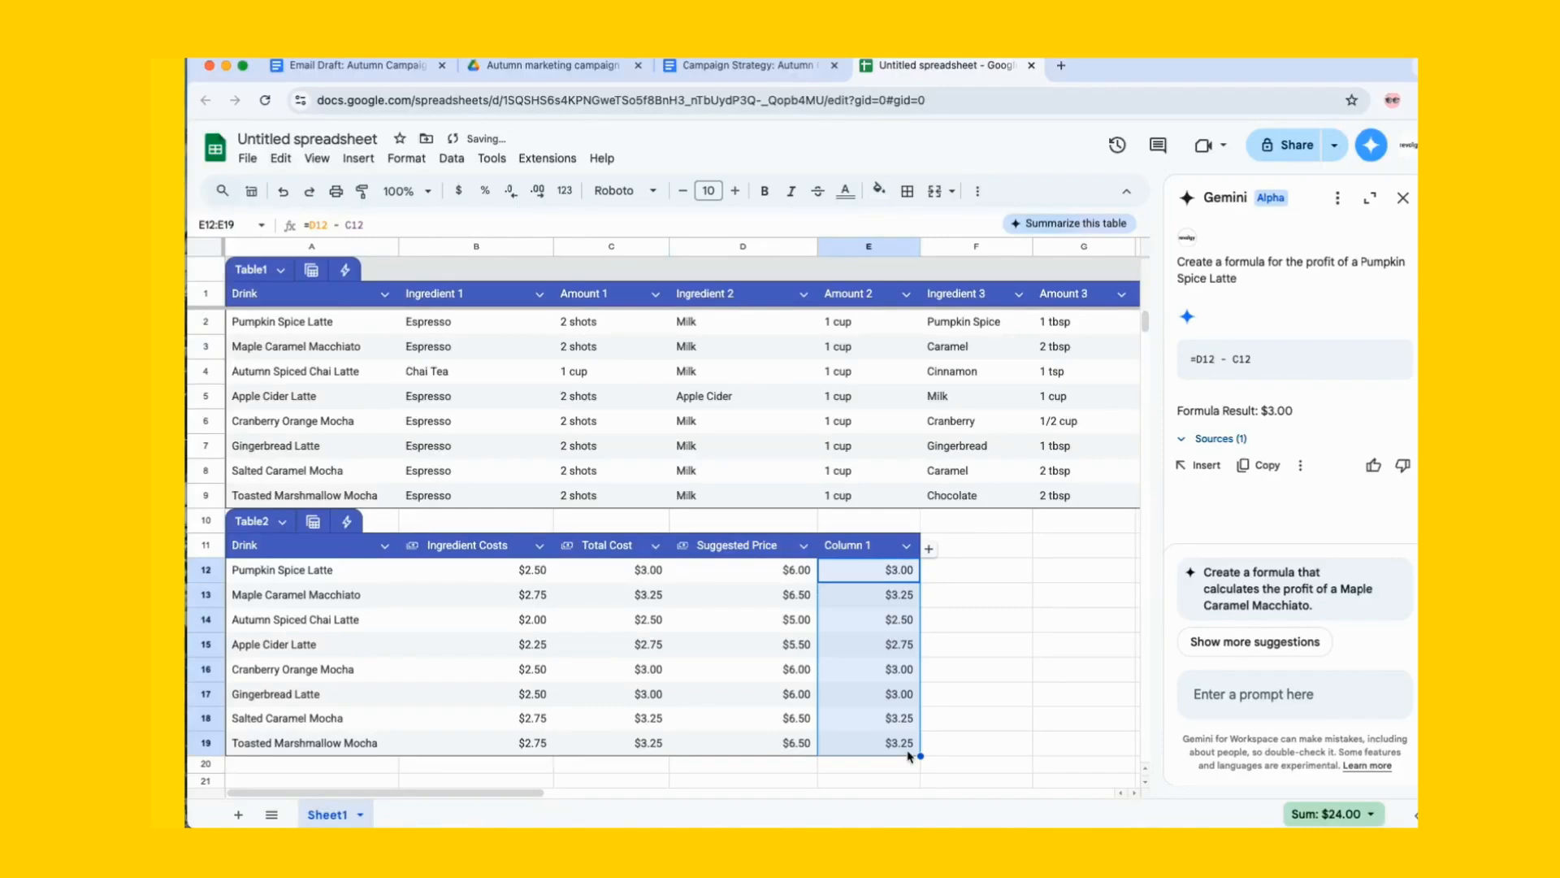